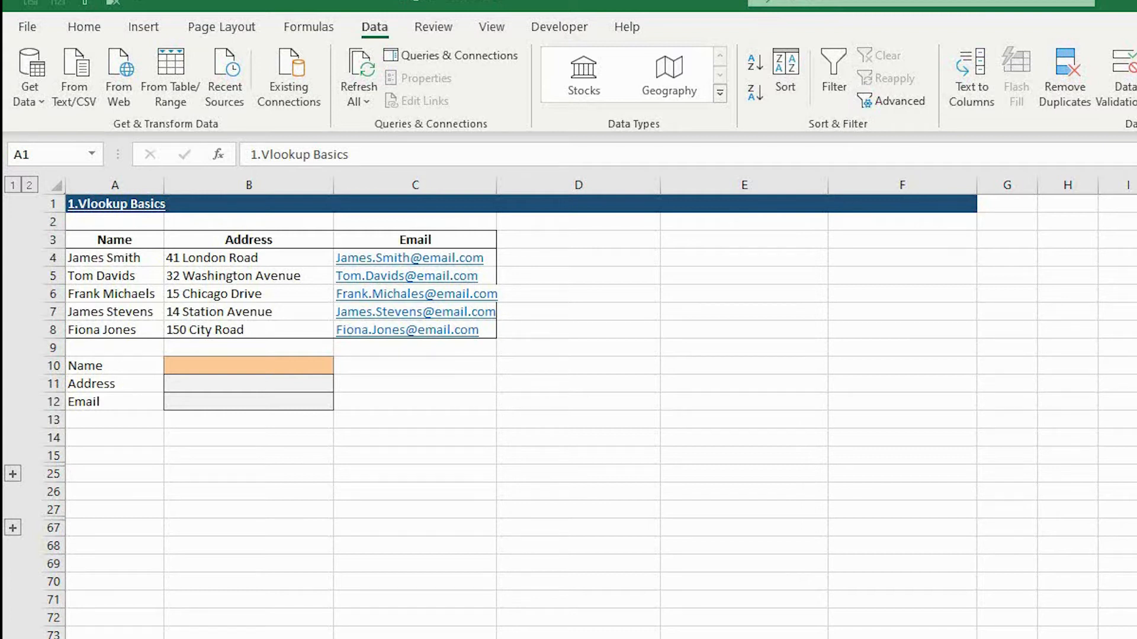
Step: Enter the full name of the person listed in A6 as the lookup name in B10
{"action": "left_click", "coordinate": [219, 362]}
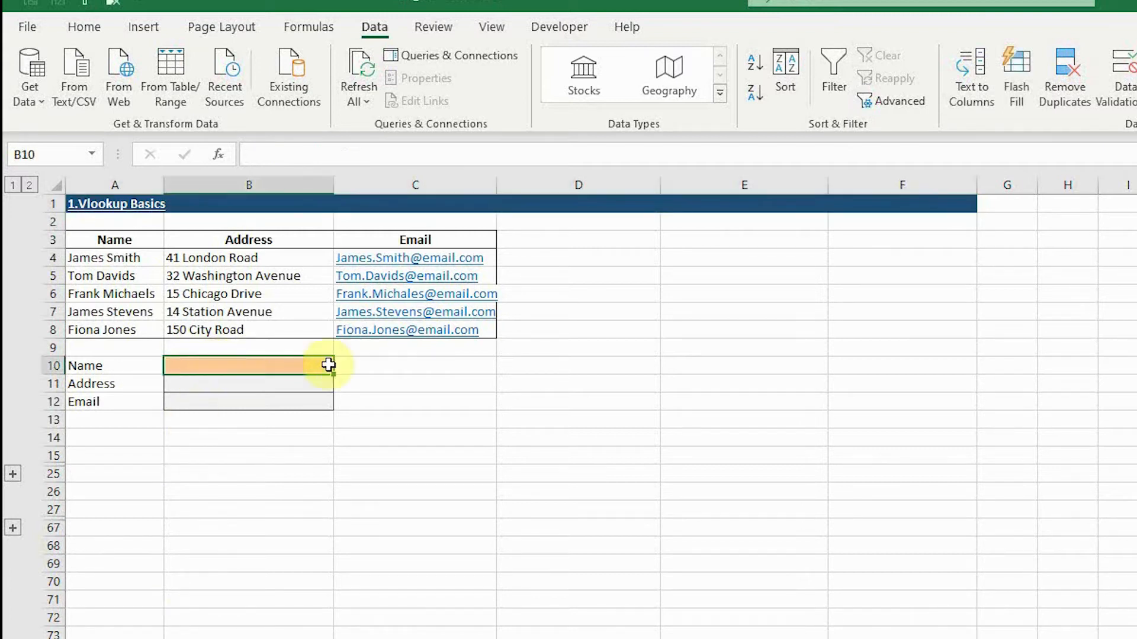
{"action": "type", "text": "Frank "}
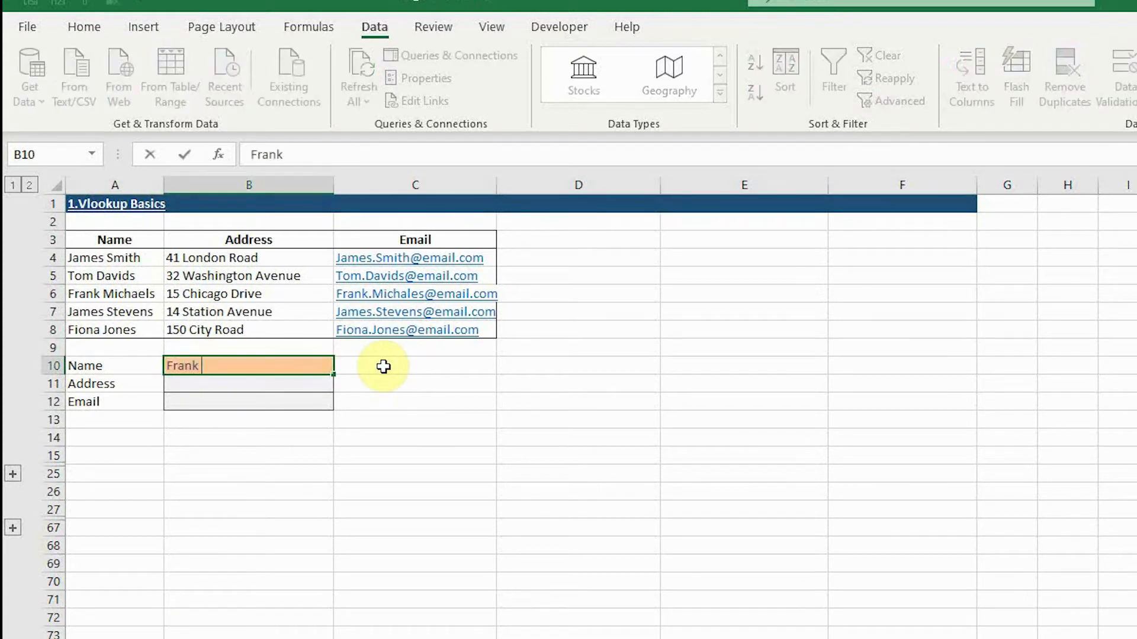
{"action": "type", "text": "Michaels"}
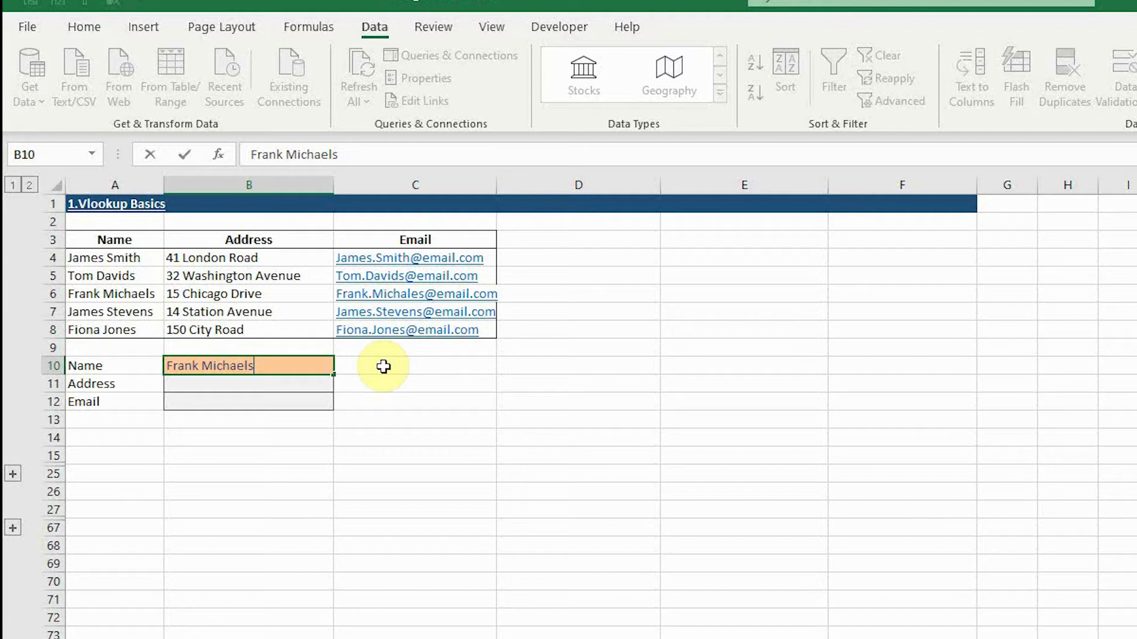
{"action": "key", "text": "Return"}
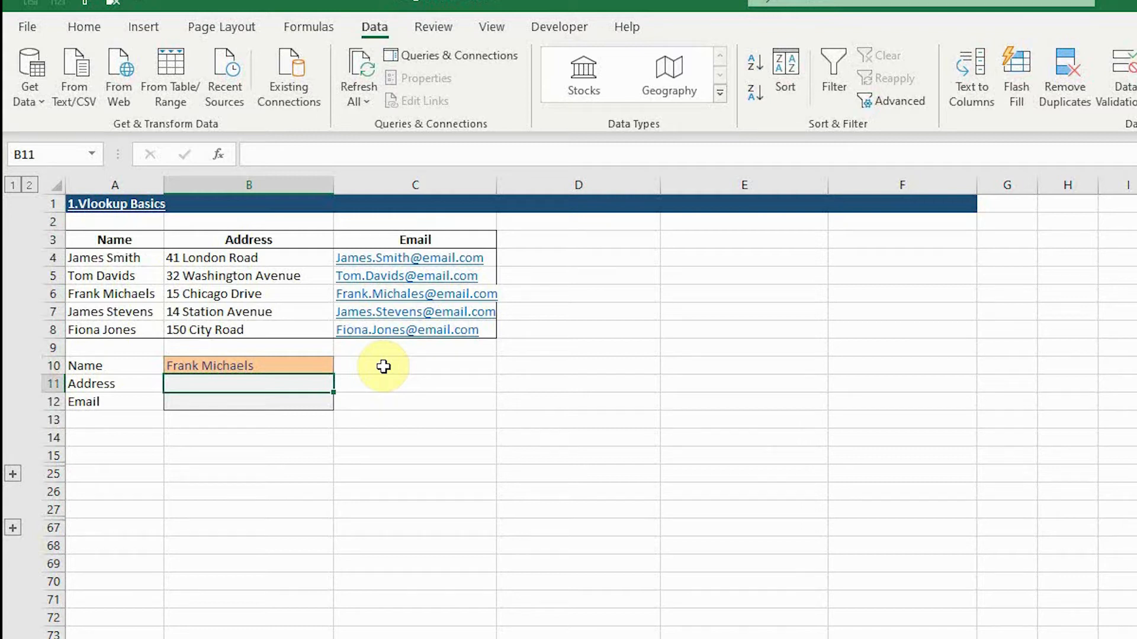
Step: Look up the address in B11 with the formula =VLOOKUP($B$10,$A$3:$C$8,2,0)
{"action": "type", "text": "=Vlookup"}
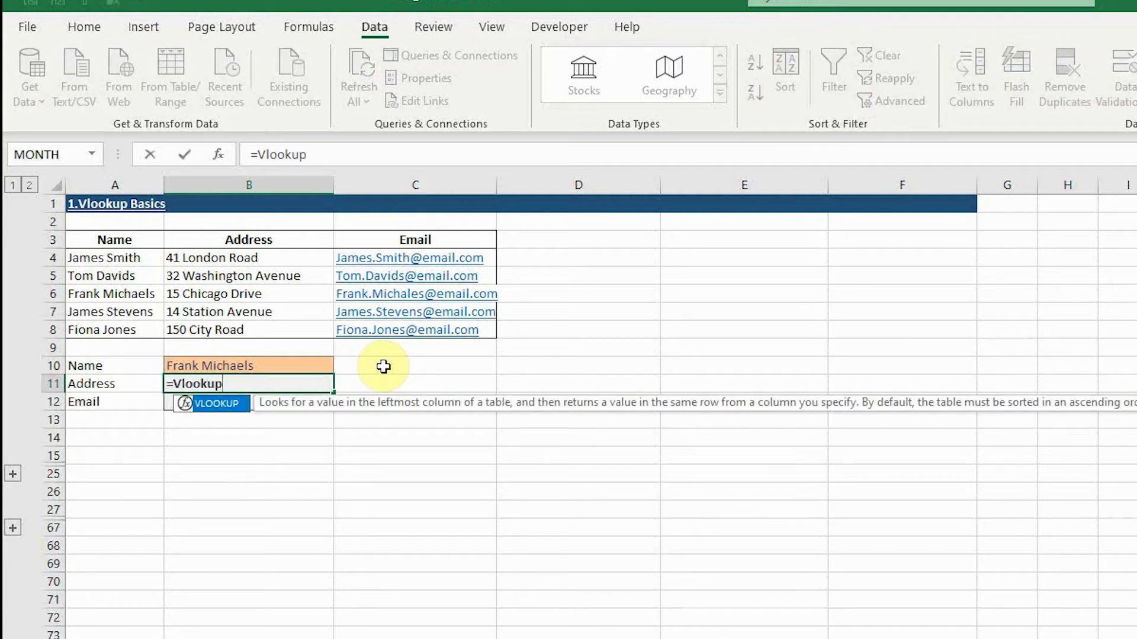
{"action": "type", "text": "("}
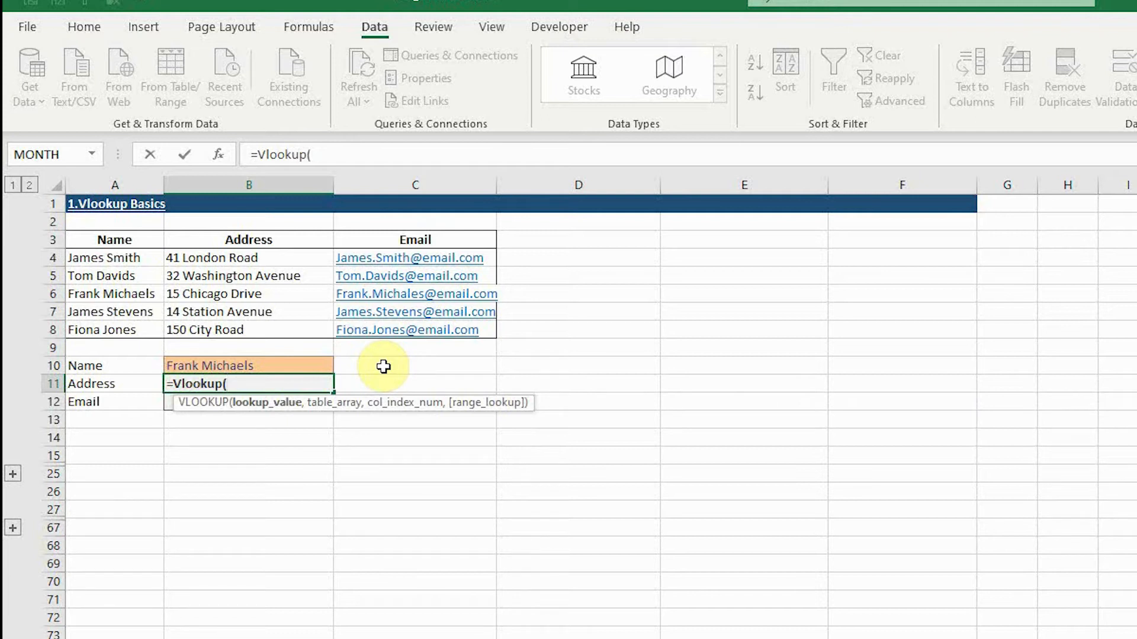
{"action": "left_click", "coordinate": [284, 364]}
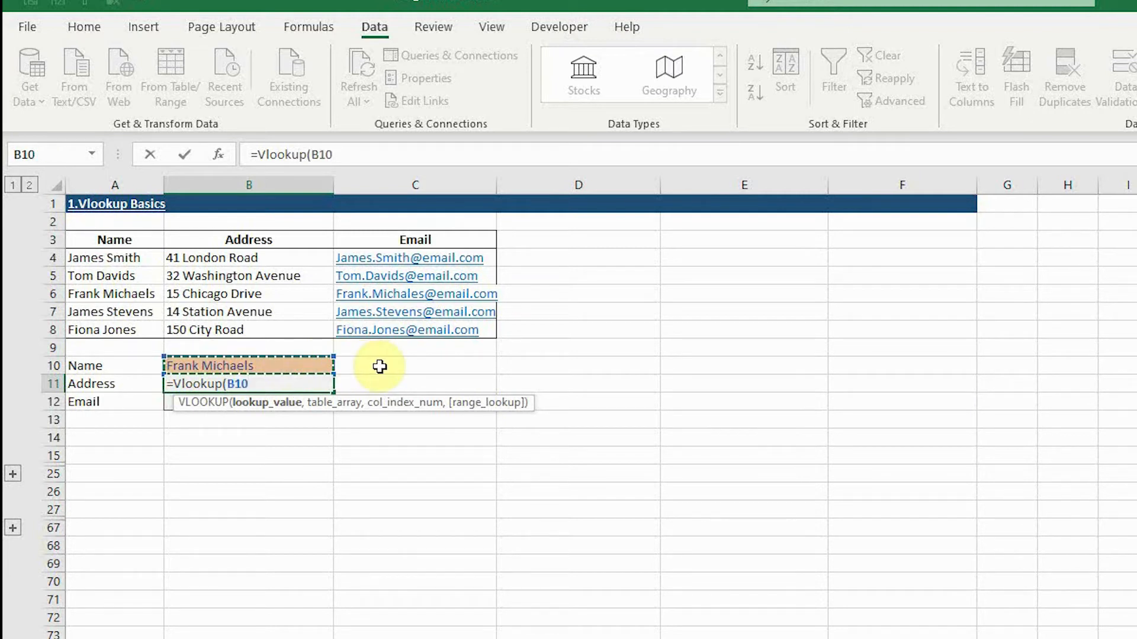
{"action": "key", "text": "F4"}
{"action": "type", "text": ","}
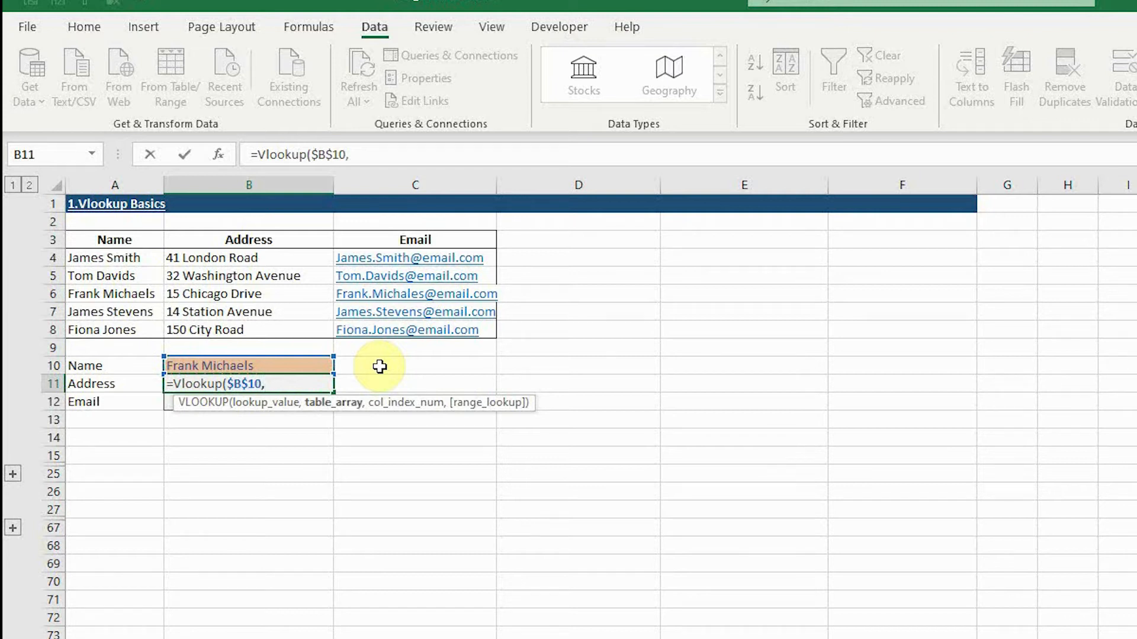
{"action": "left_click_drag", "start_coordinate": [144, 237], "coordinate": [451, 334]}
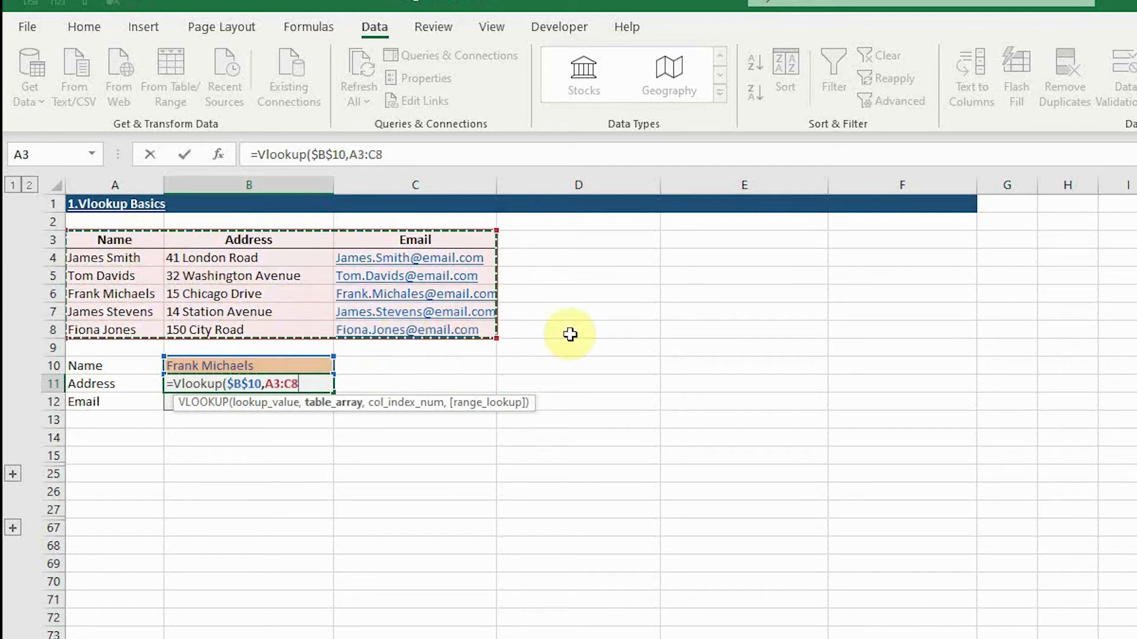
{"action": "key", "text": "F4"}
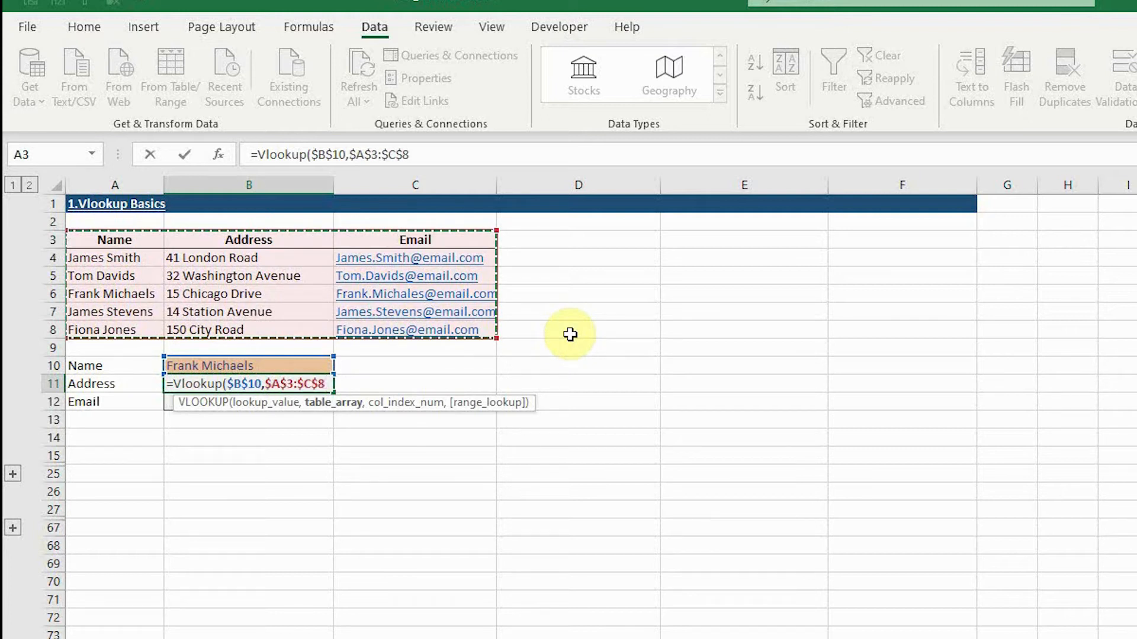
{"action": "type", "text": ","}
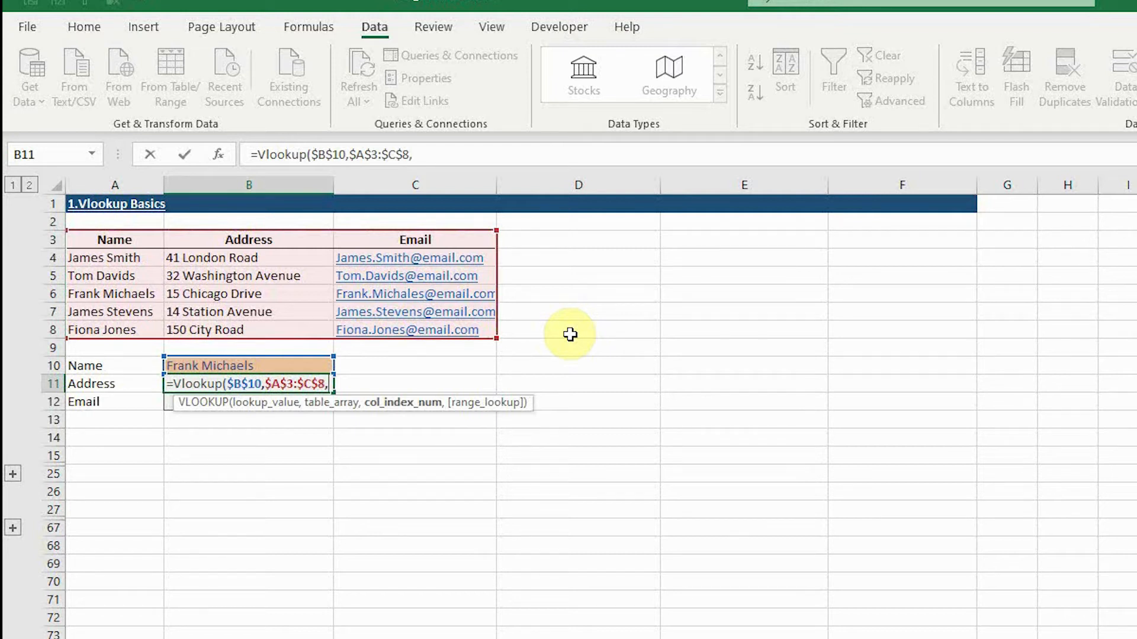
{"action": "type", "text": "2,"}
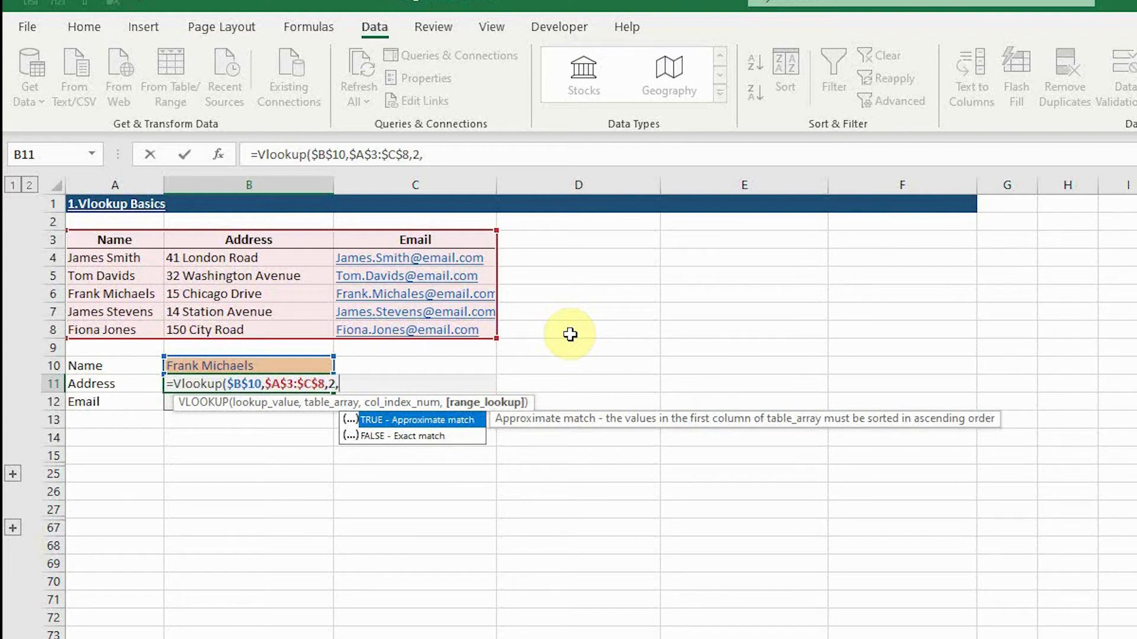
{"action": "type", "text": "0)"}
{"action": "key", "text": "Return"}
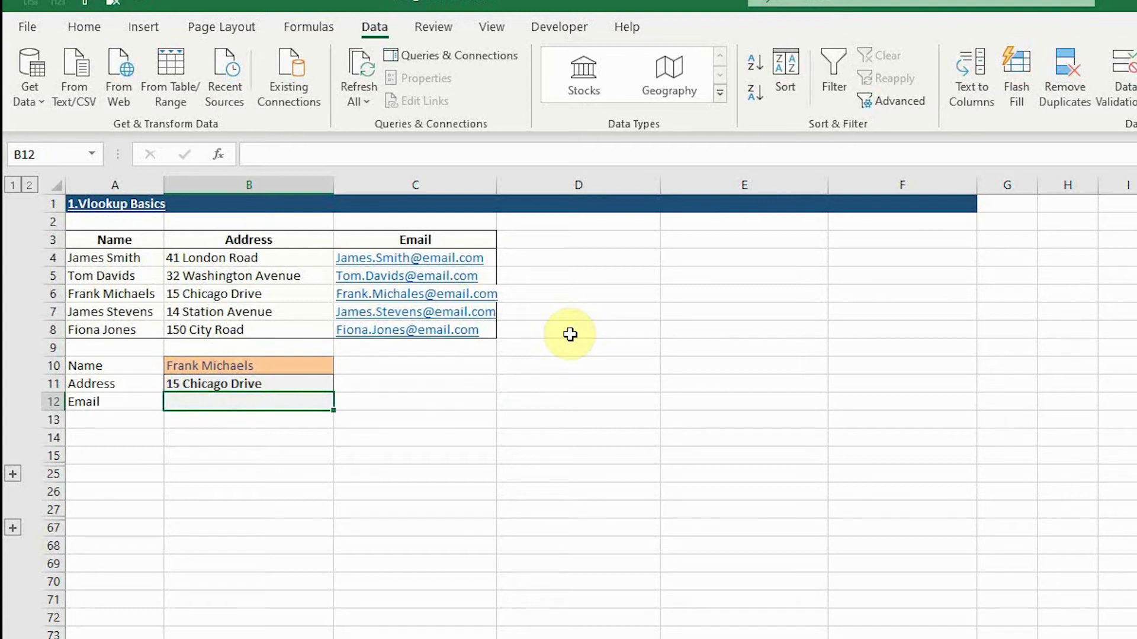
Step: Copy the VLOOKUP formula from the Address cell B11 into the Email cell B12
{"action": "left_click", "coordinate": [314, 378]}
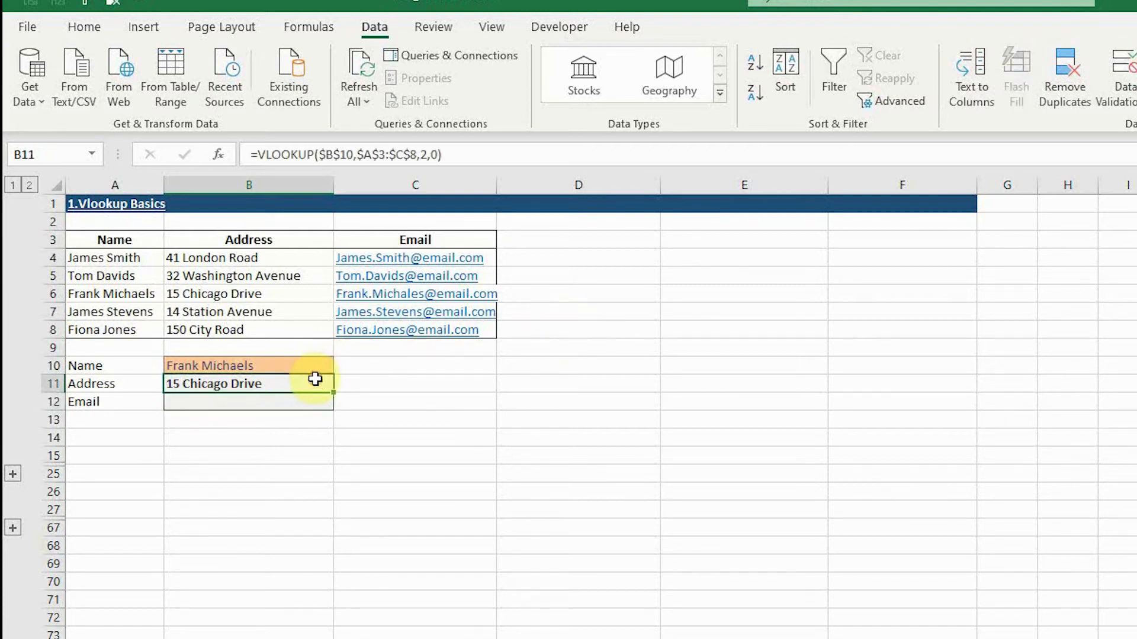
{"action": "key", "text": "ctrl+c"}
{"action": "left_click", "coordinate": [301, 408]}
{"action": "key", "text": "ctrl+v"}
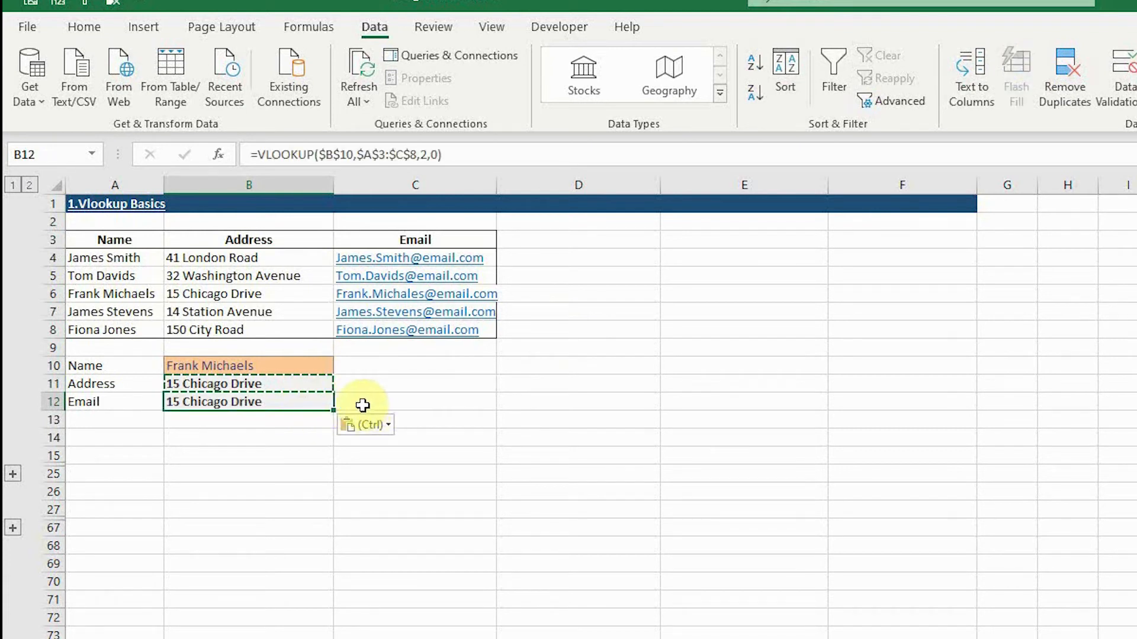
Step: Set the column index of the VLOOKUP formula in B12 to 3 so it returns the email
{"action": "double_click", "coordinate": [297, 402]}
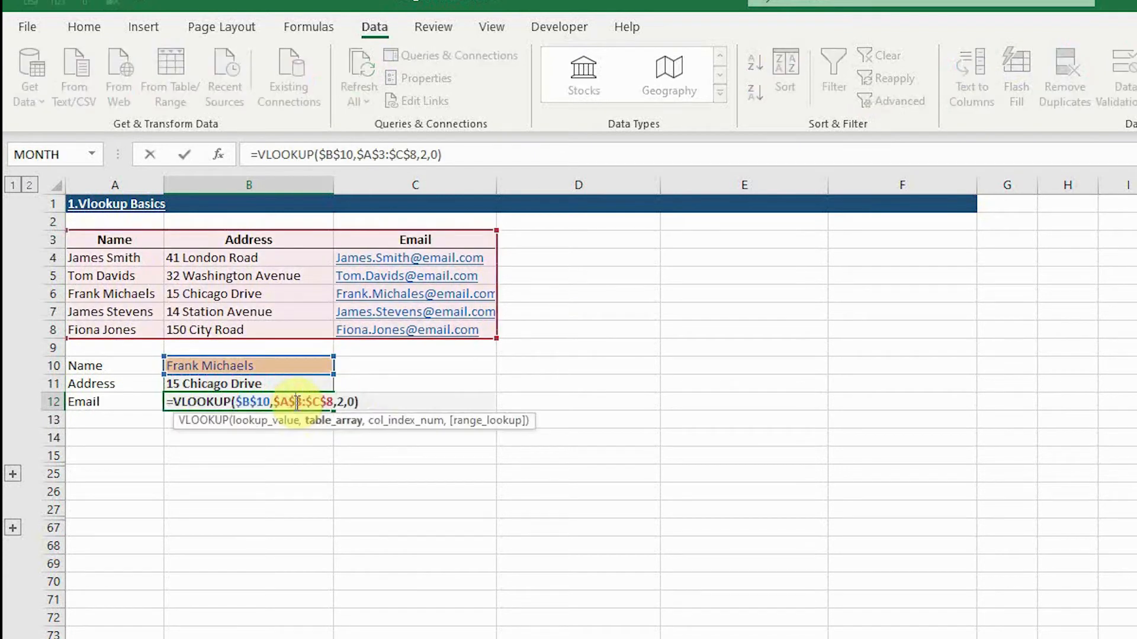
{"action": "left_click", "coordinate": [338, 402]}
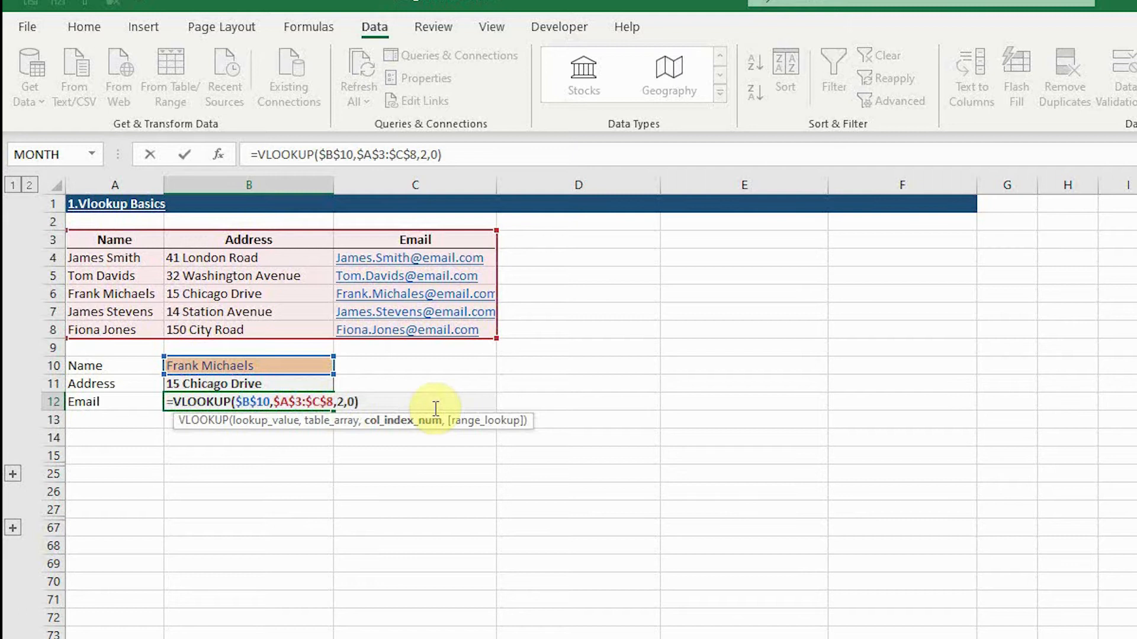
{"action": "key", "text": "BackSpace"}
{"action": "type", "text": "3"}
{"action": "key", "text": "Return"}
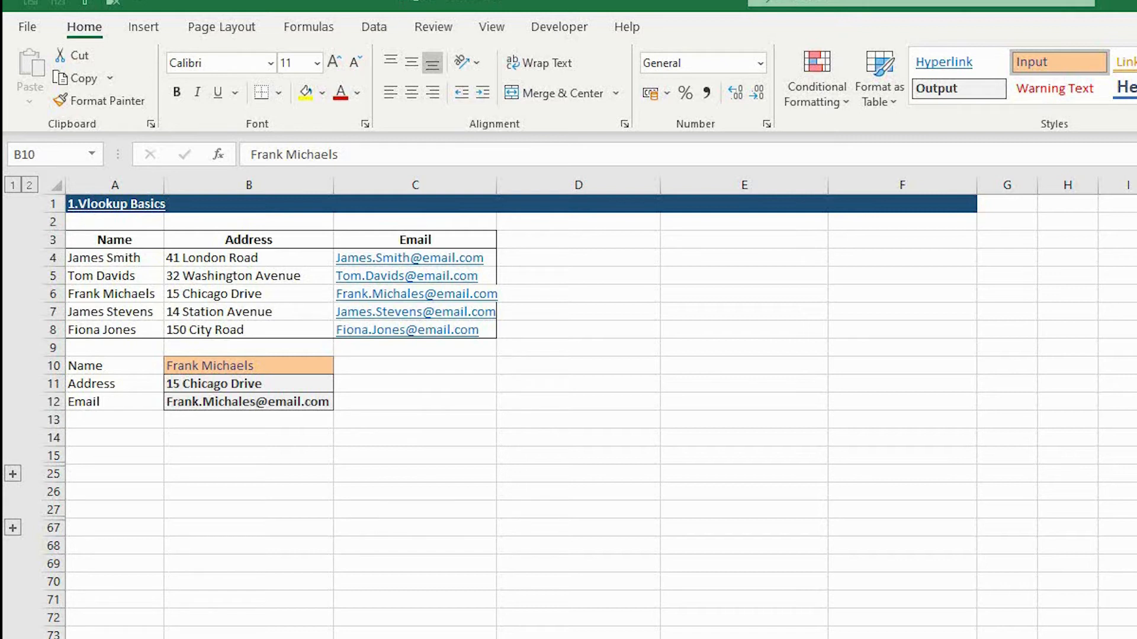
Step: Replace the lookup name in B10 with the full name of the person listed in A5
{"action": "left_click", "coordinate": [293, 367]}
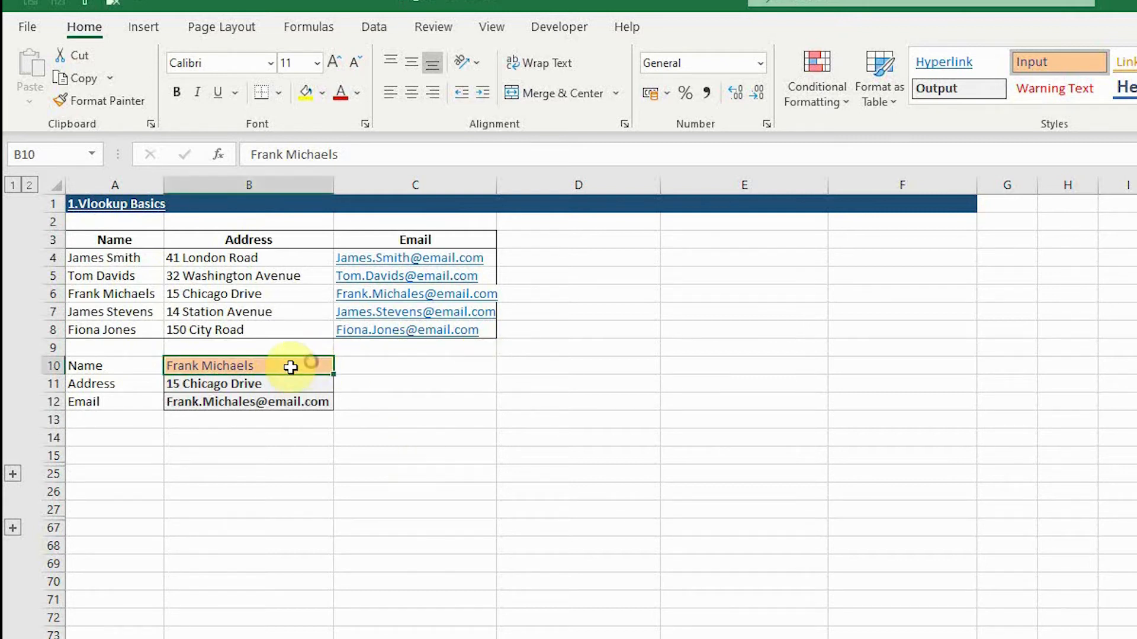
{"action": "type", "text": "Tom Davids"}
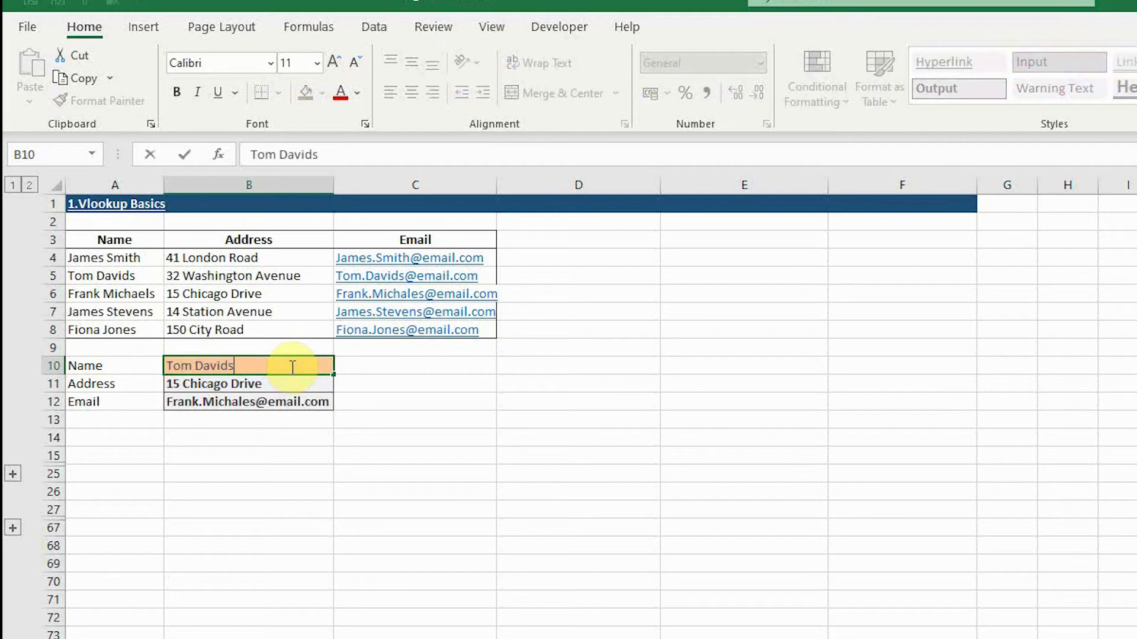
{"action": "key", "text": "Return"}
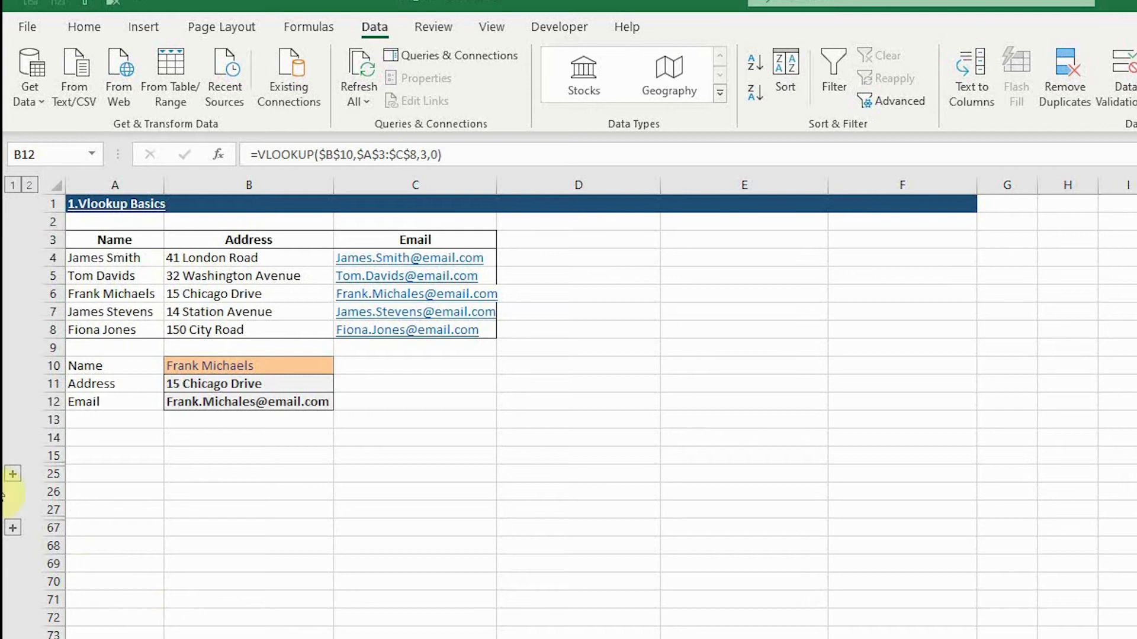
Step: Expand the collapsed Hlookup Basics rows and enter the full name of the person listed in D18 into B22
{"action": "left_click", "coordinate": [12, 474]}
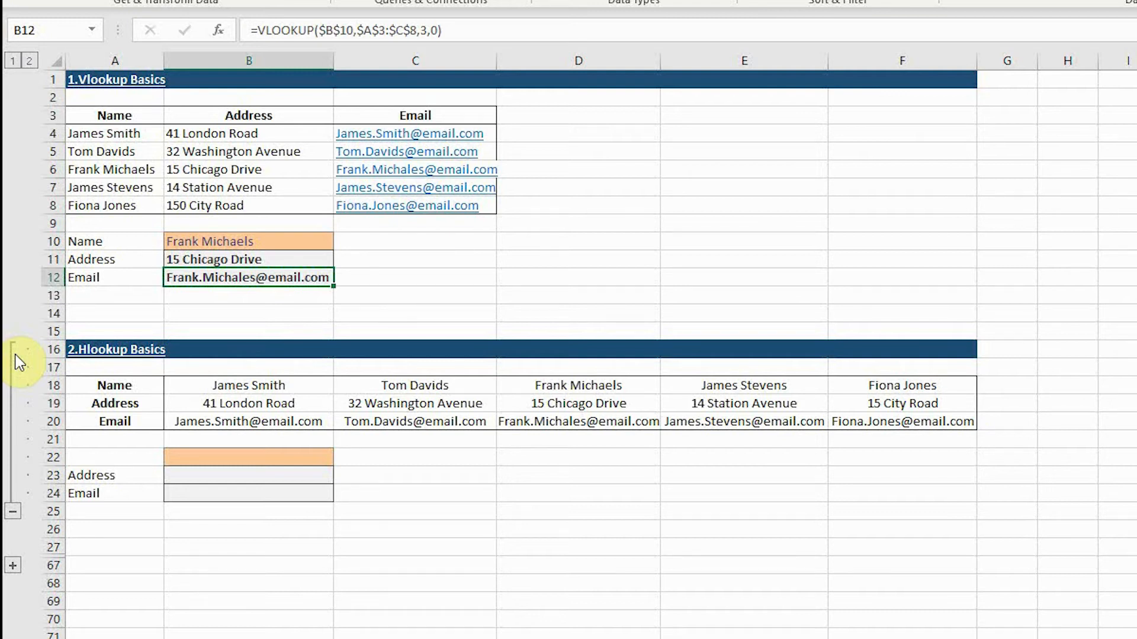
{"action": "left_click", "coordinate": [261, 458]}
{"action": "type", "text": "F"}
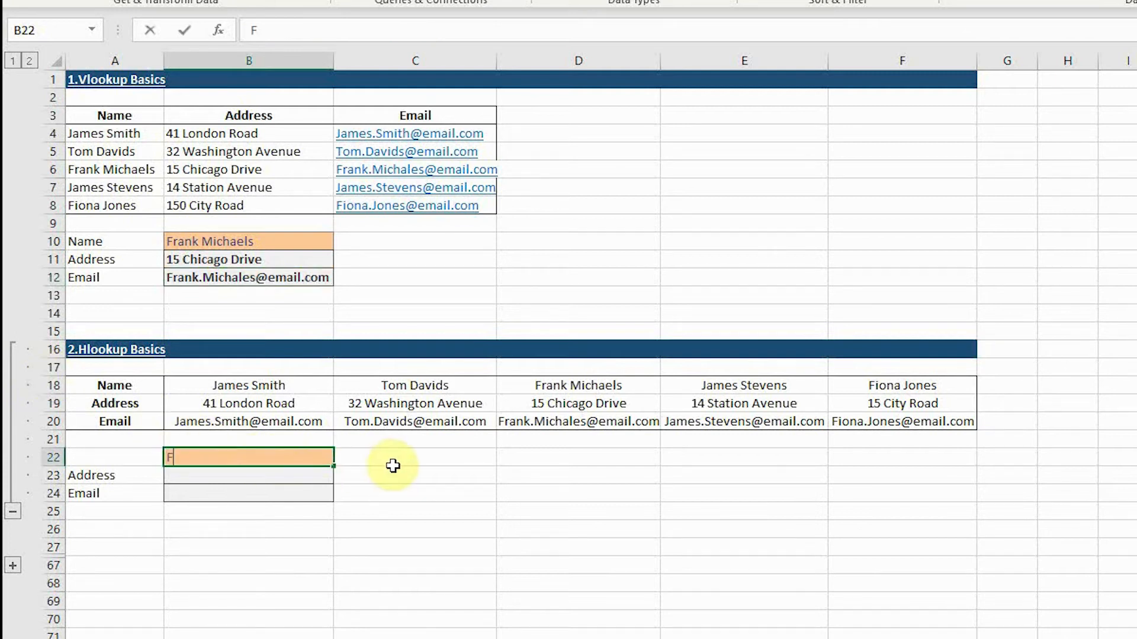
{"action": "type", "text": "rank Michaels"}
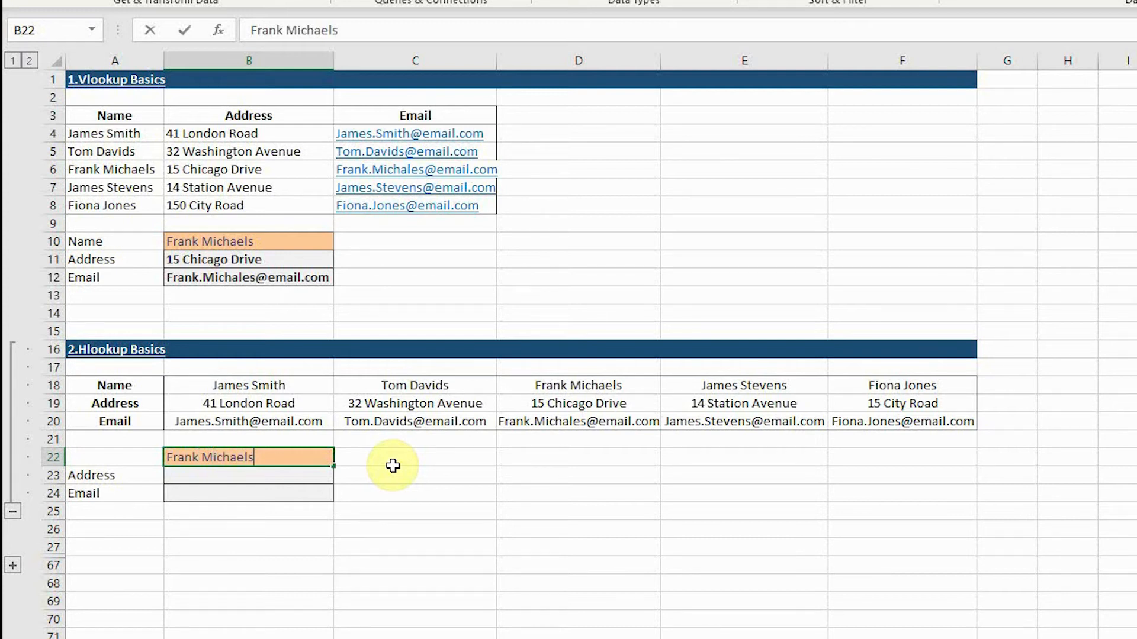
{"action": "key", "text": "Return"}
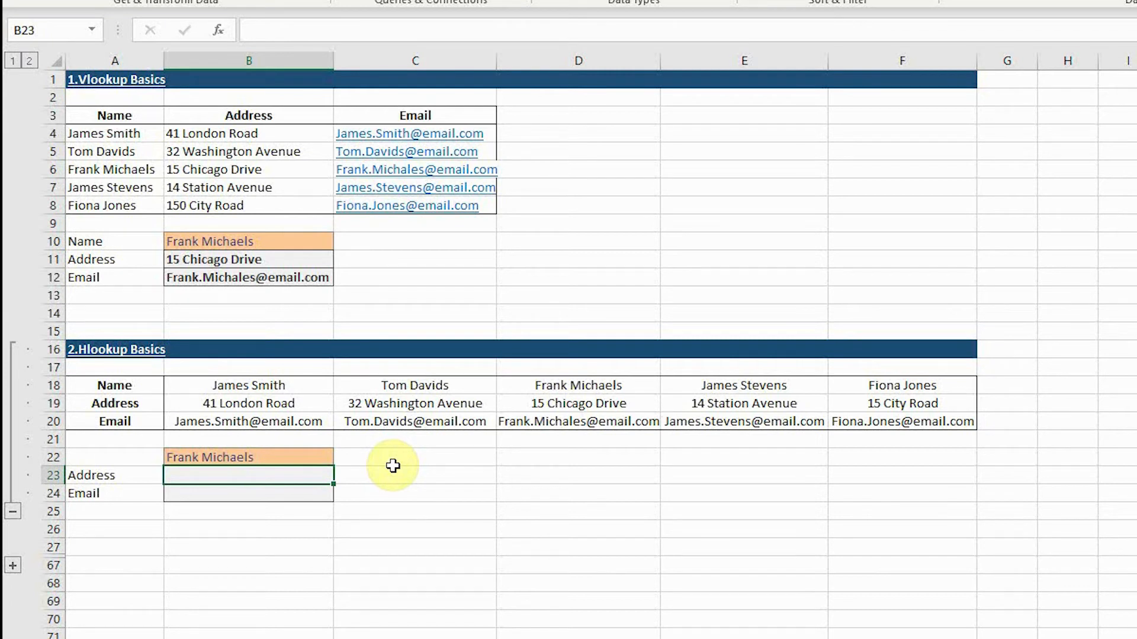
Step: Look up the address in B23 with the formula =HLOOKUP($B$22,$A$18:$F$20,2,FALSE)
{"action": "type", "text": "=HLOO"}
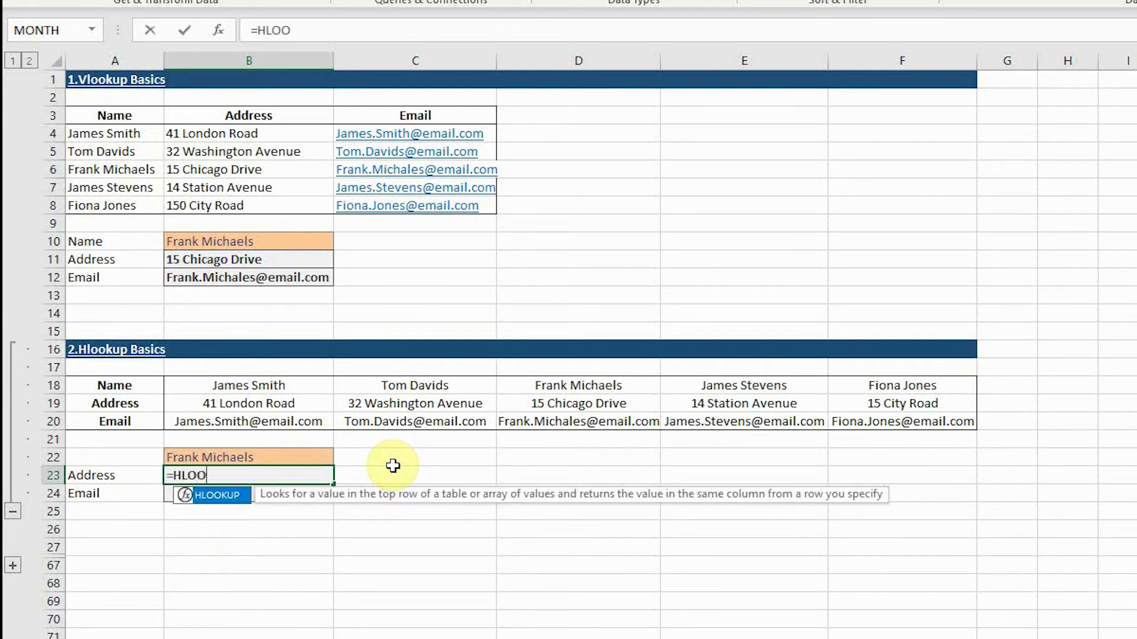
{"action": "key", "text": "Tab"}
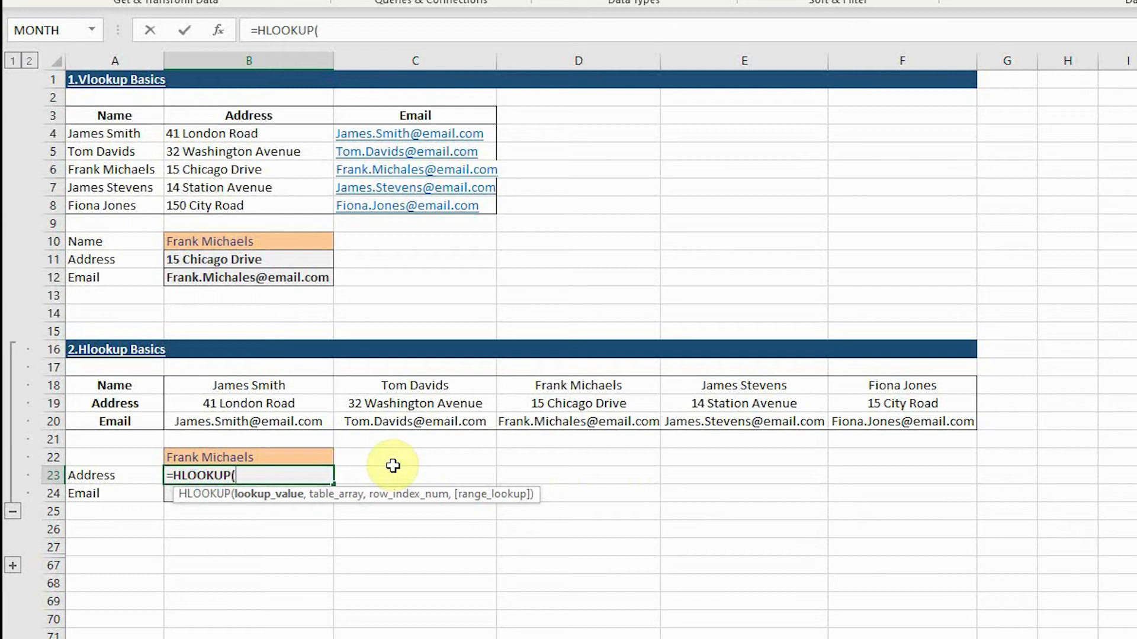
{"action": "left_click", "coordinate": [287, 456]}
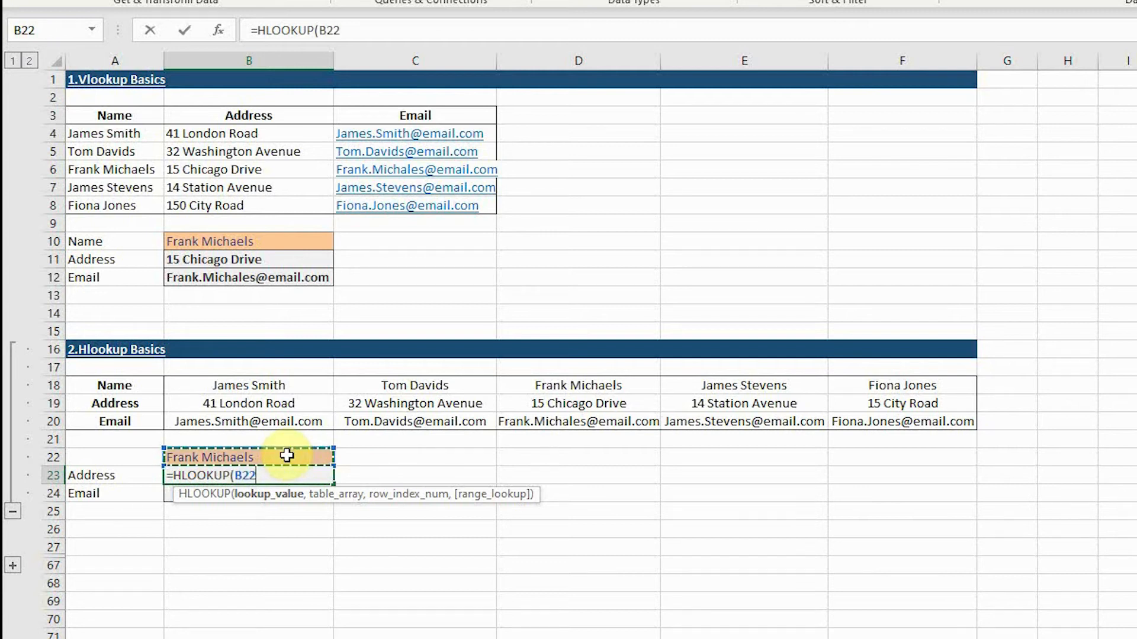
{"action": "key", "text": "F4"}
{"action": "type", "text": ","}
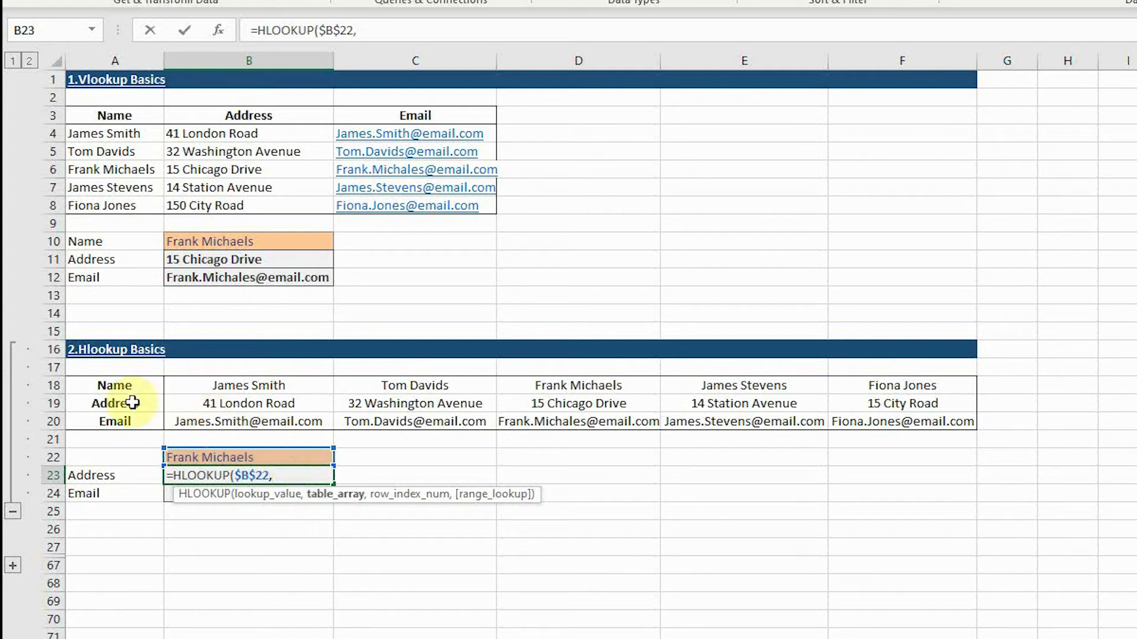
{"action": "left_click_drag", "start_coordinate": [114, 385], "coordinate": [888, 412]}
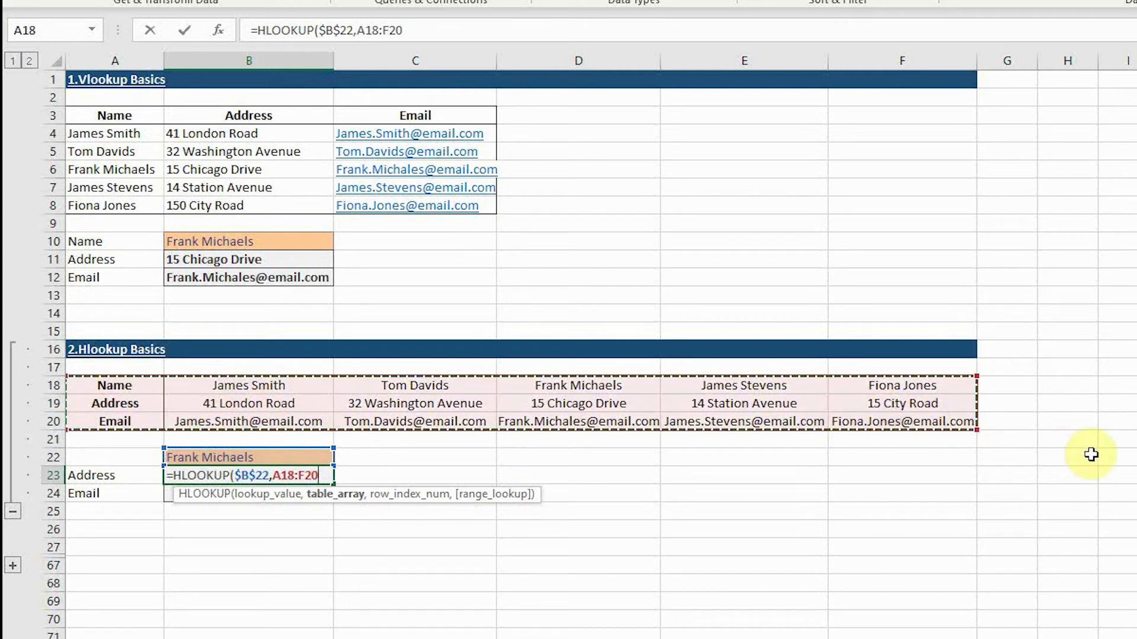
{"action": "key", "text": "F4"}
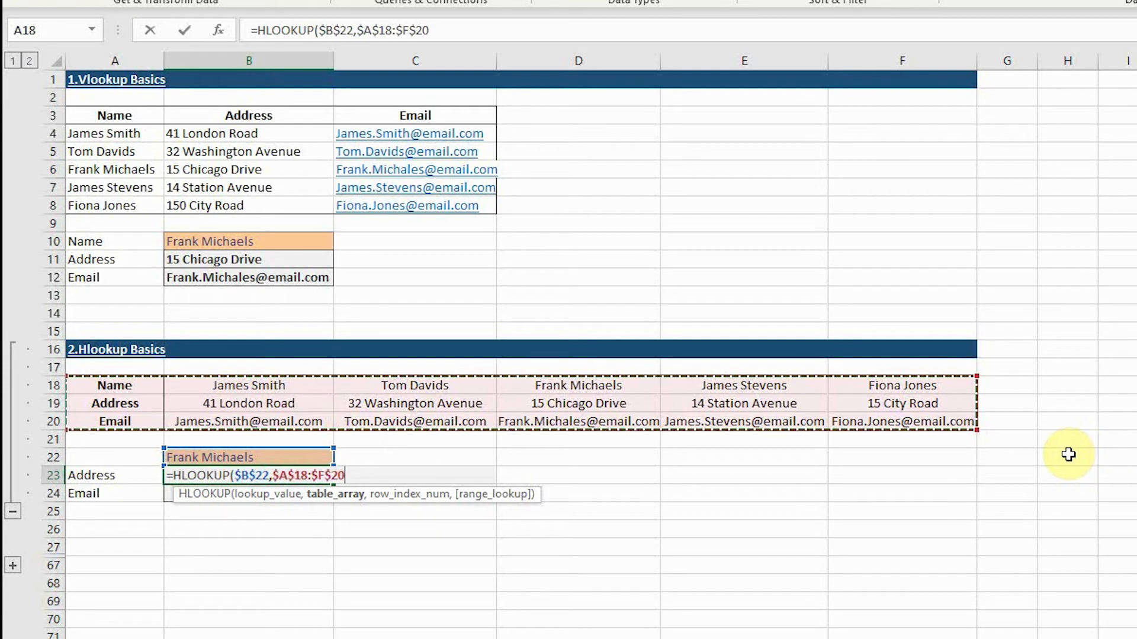
{"action": "type", "text": ","}
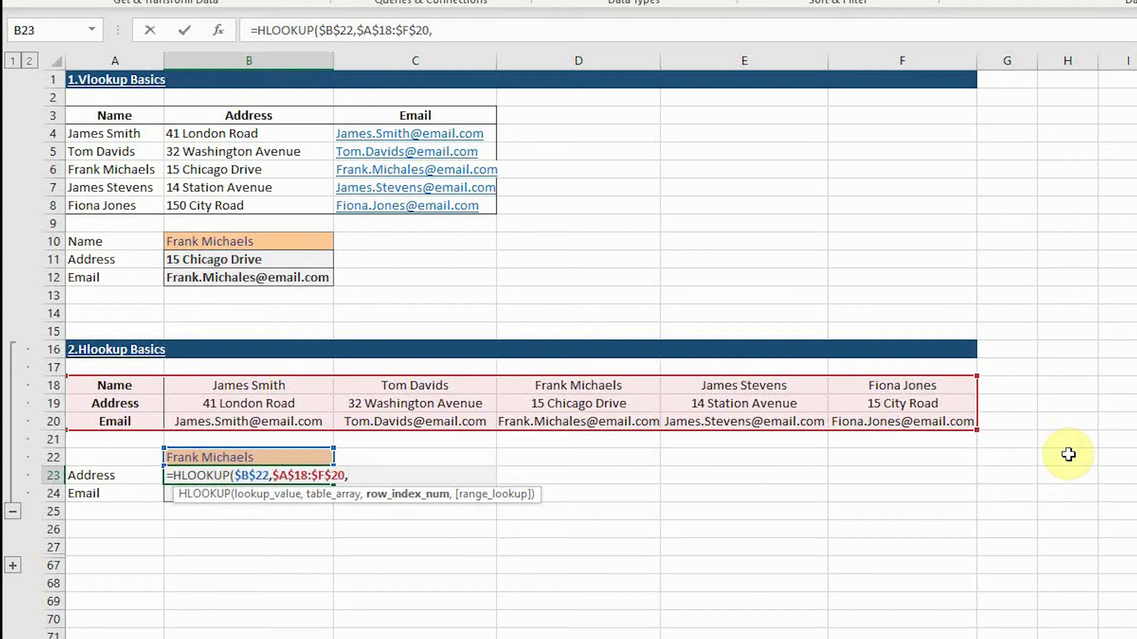
{"action": "type", "text": "2,"}
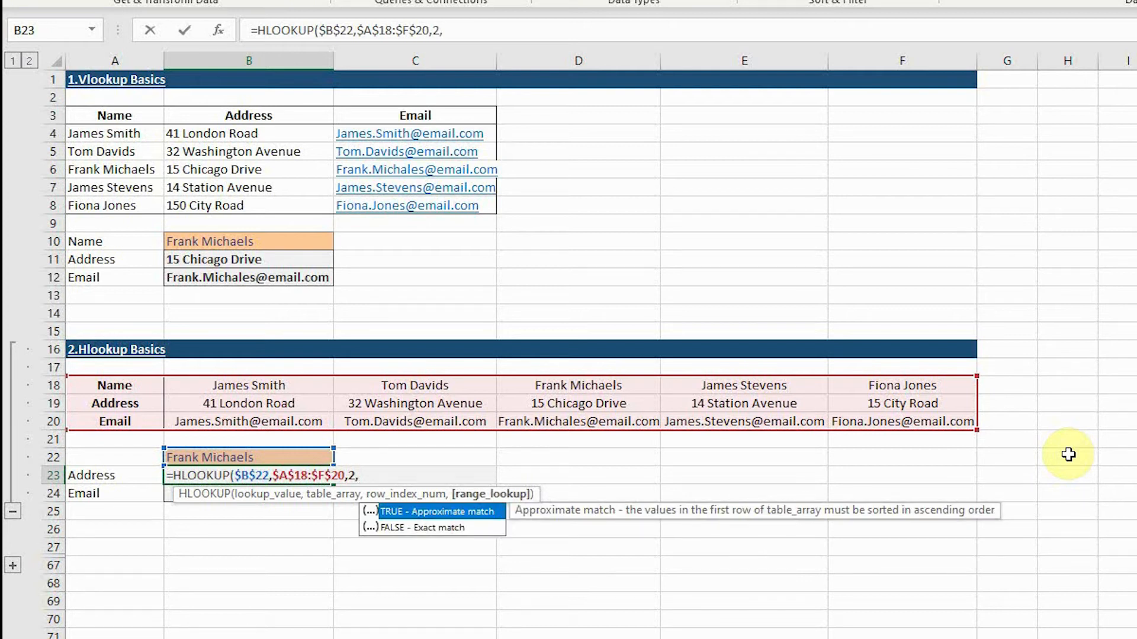
{"action": "type", "text": "FALSE)"}
{"action": "key", "text": "Return"}
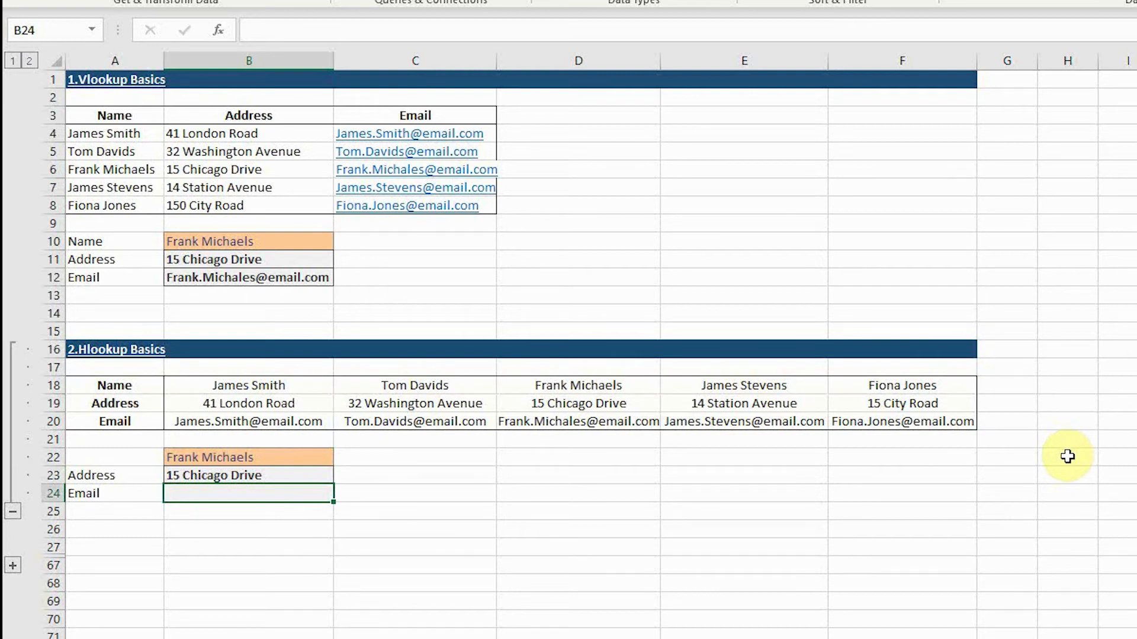
Step: Copy the HLOOKUP formula from B23 into B24 and set its row index to 3 so it returns the email
{"action": "left_click", "coordinate": [294, 479]}
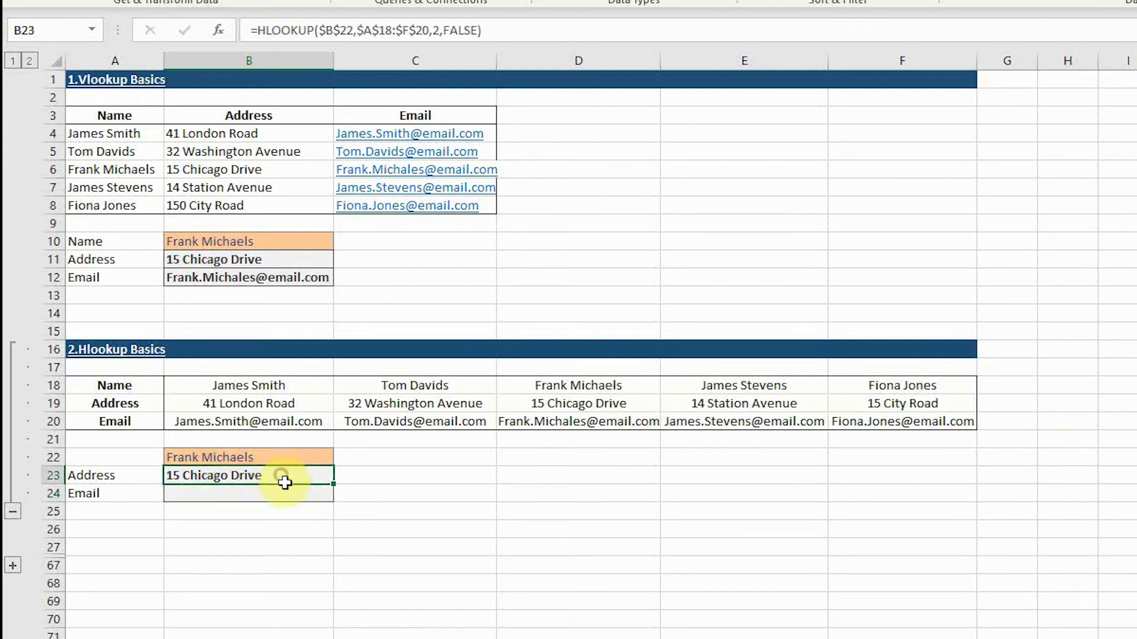
{"action": "key", "text": "ctrl+c"}
{"action": "left_click", "coordinate": [288, 494]}
{"action": "key", "text": "ctrl+v"}
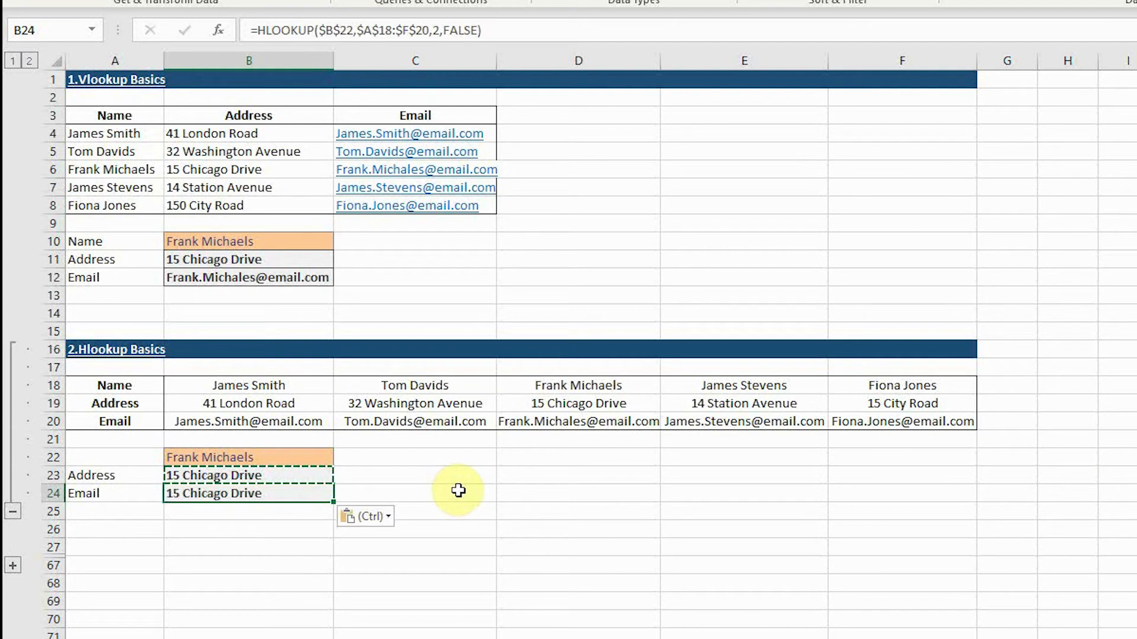
{"action": "left_click", "coordinate": [437, 30]}
{"action": "left_click", "coordinate": [478, 65]}
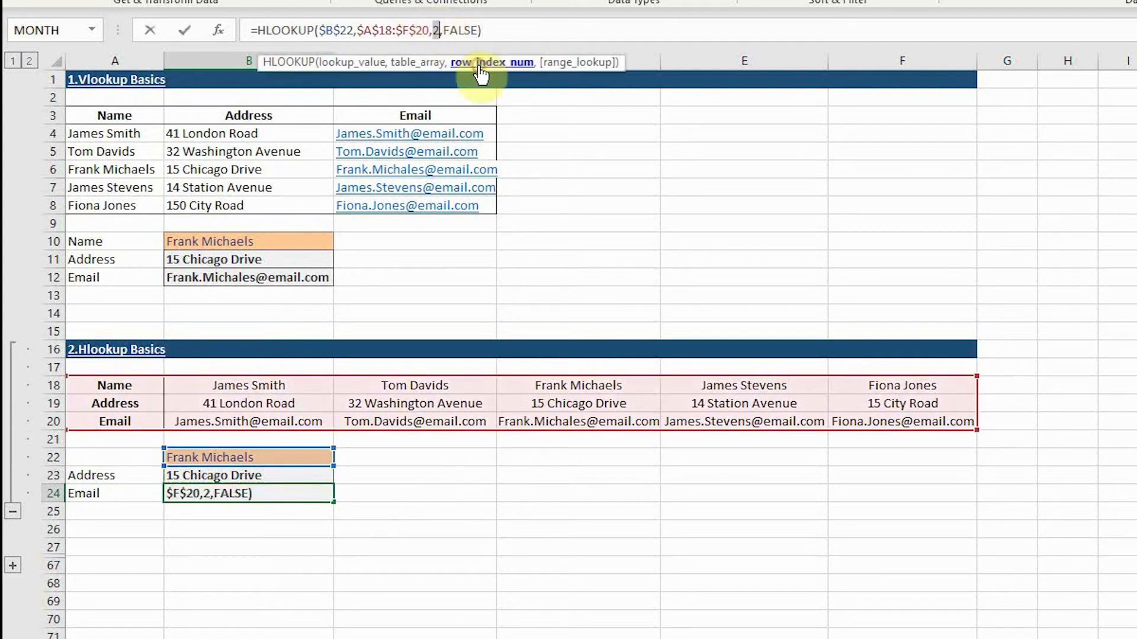
{"action": "type", "text": "3"}
{"action": "key", "text": "Return"}
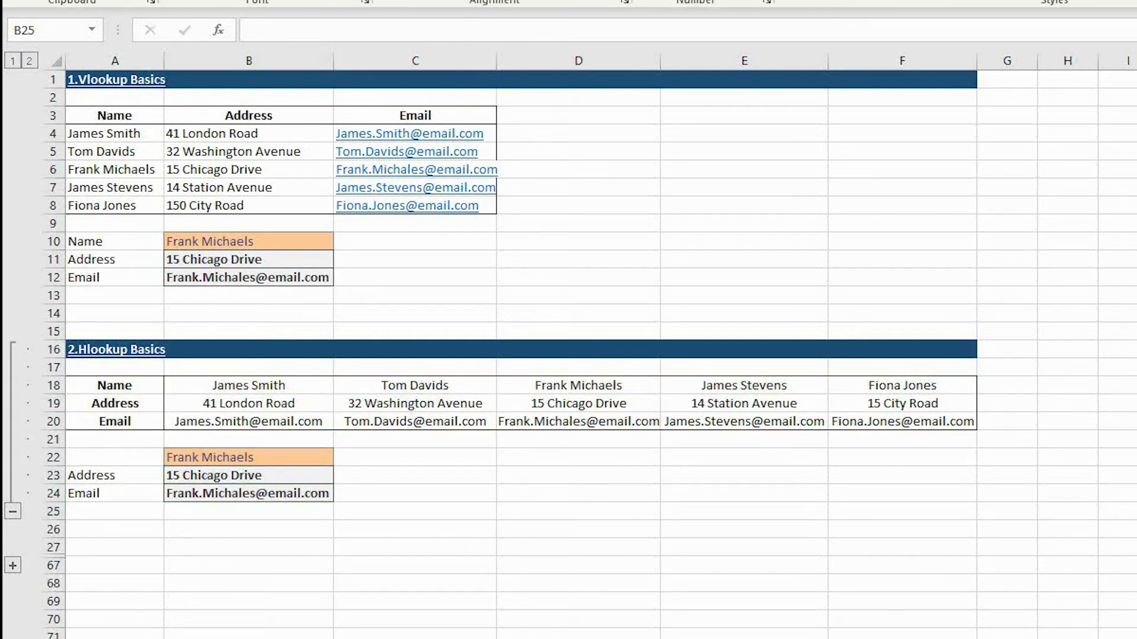
Step: Replace the lookup name in B22 with the full name of the person listed in F18
{"action": "left_click", "coordinate": [265, 457]}
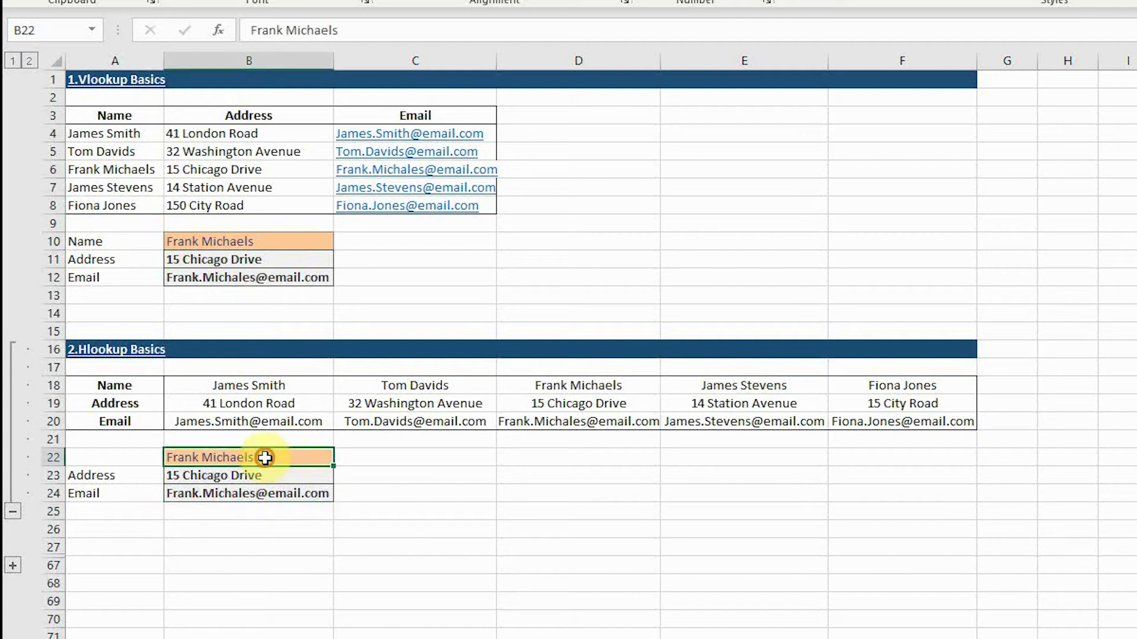
{"action": "type", "text": "Fiona Jo"}
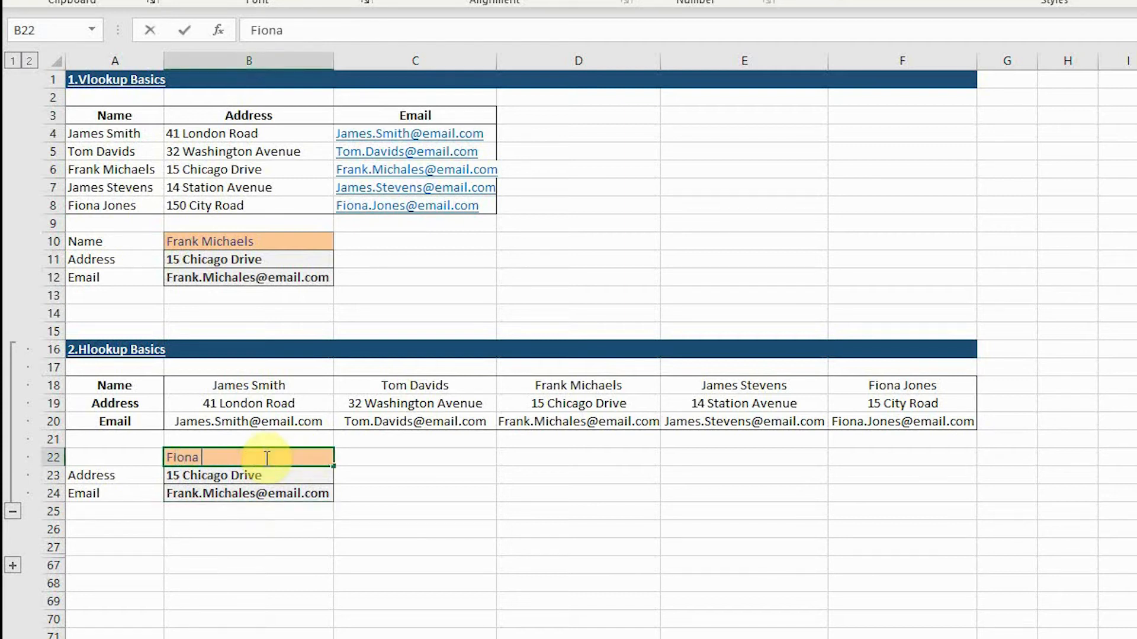
{"action": "type", "text": "nes"}
{"action": "key", "text": "Return"}
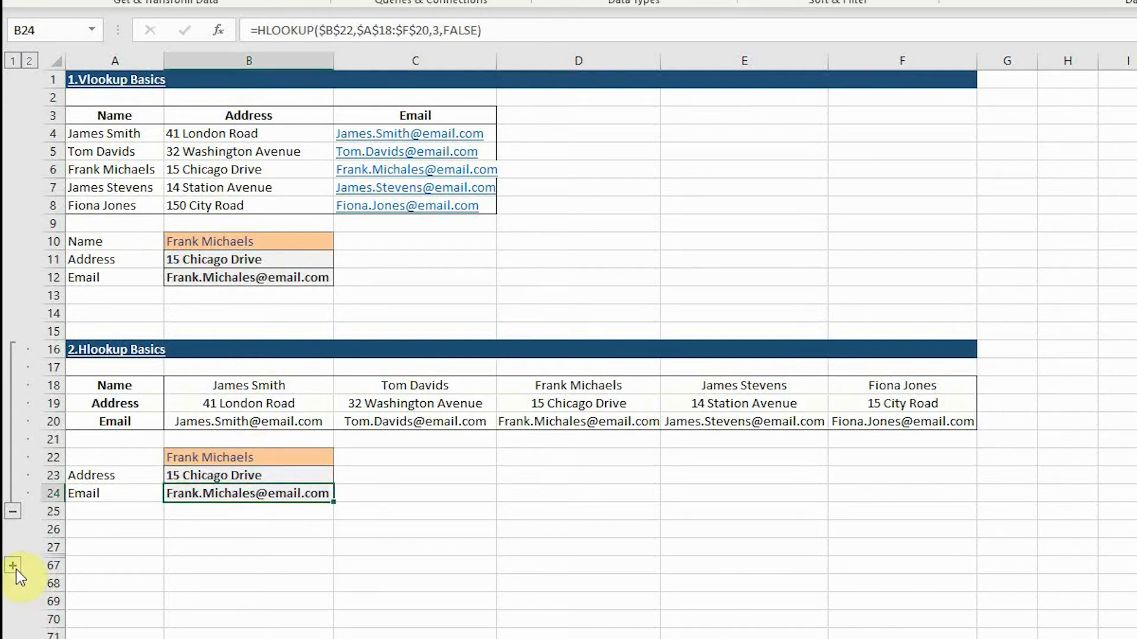
Step: Expand the collapsed Vlookup/Hlookup Matching Modes rows and enter a first name missing from the table into B40
{"action": "left_click", "coordinate": [16, 570]}
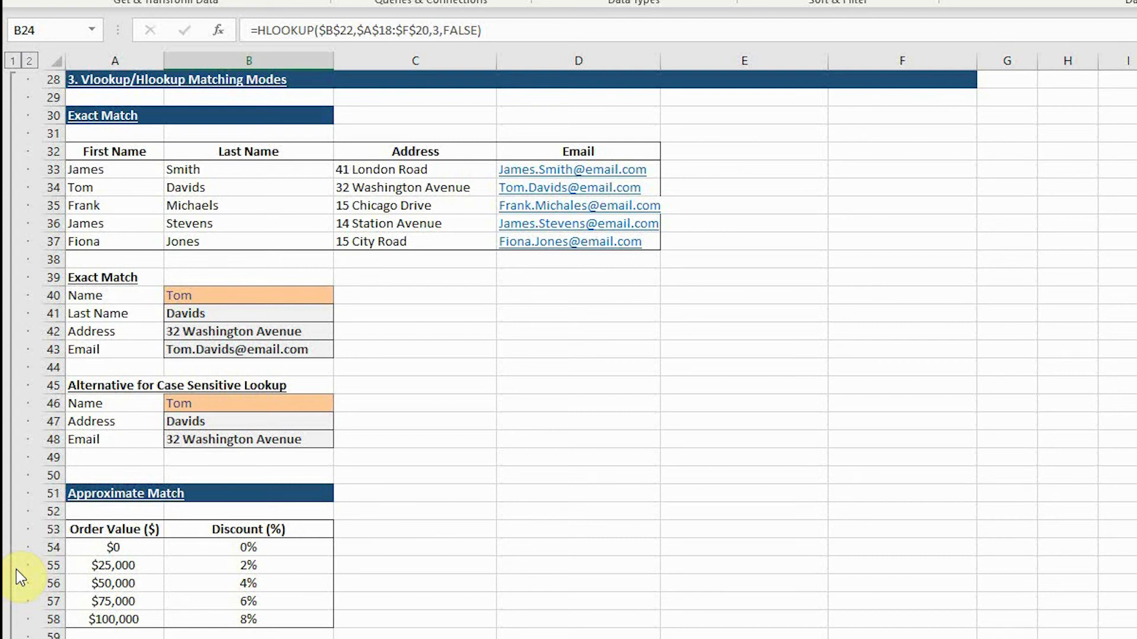
{"action": "left_click", "coordinate": [239, 296]}
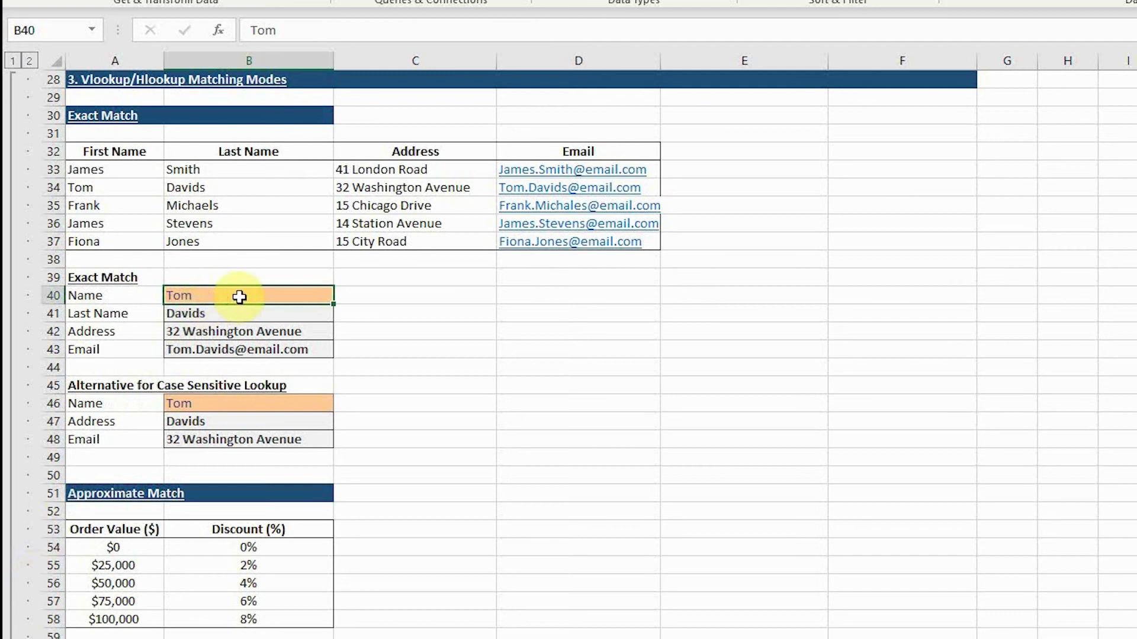
{"action": "type", "text": "Steve"}
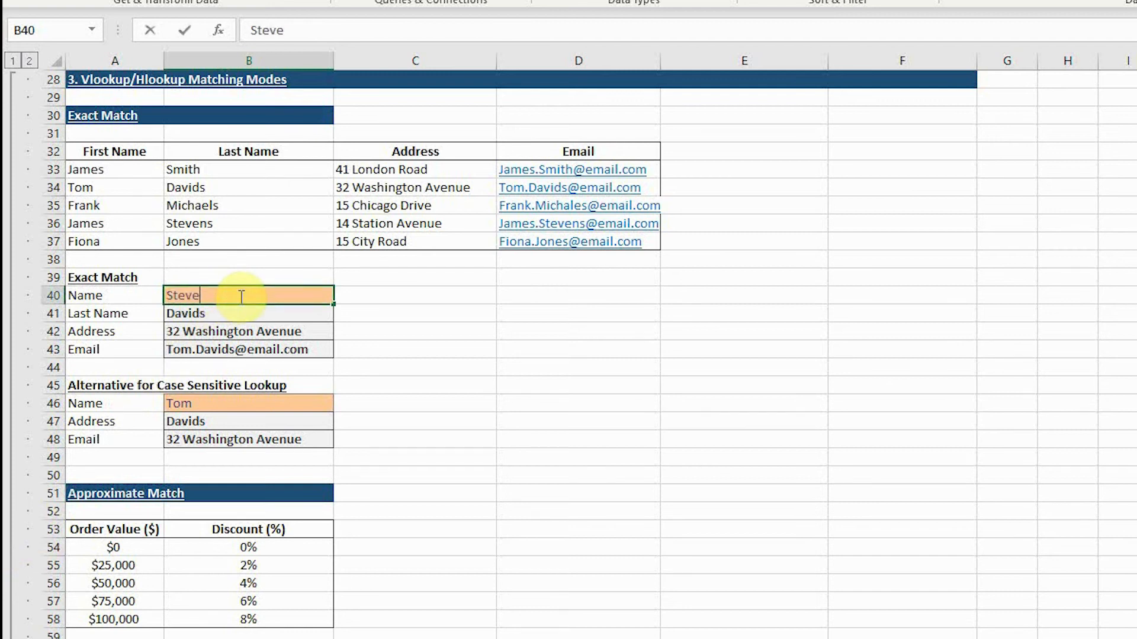
{"action": "key", "text": "Return"}
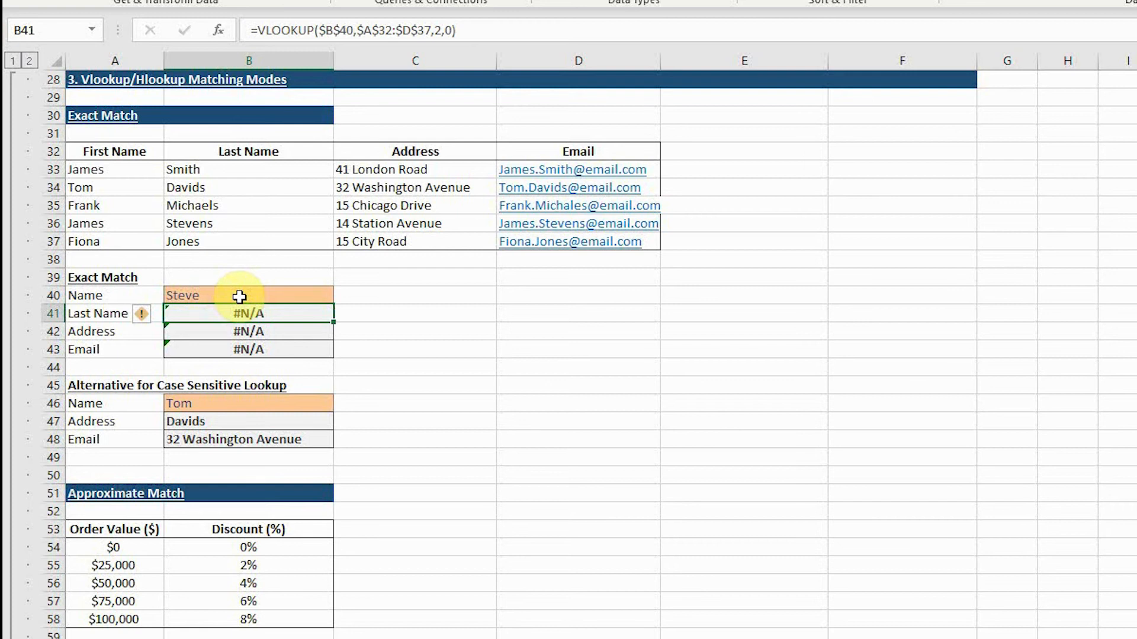
Step: Replace the lookup name in B40 with the first name listed in A33
{"action": "left_click", "coordinate": [240, 296]}
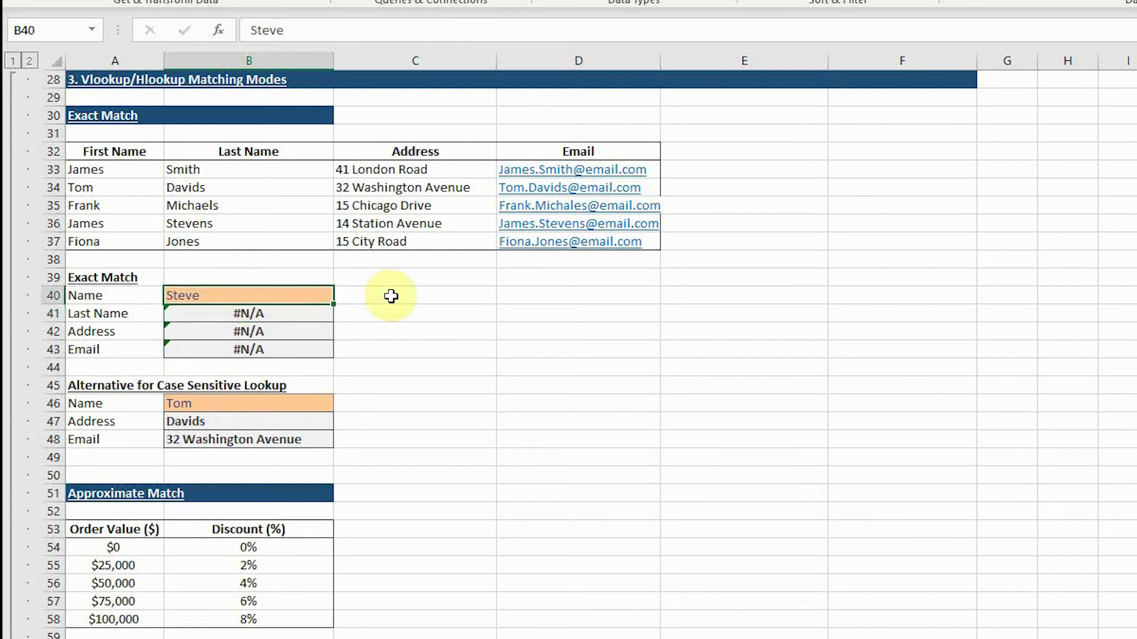
{"action": "key", "text": "F2"}
{"action": "key", "text": "BackSpace"}
{"action": "key", "text": "BackSpace"}
{"action": "key", "text": "BackSpace"}
{"action": "key", "text": "BackSpace"}
{"action": "key", "text": "BackSpace"}
{"action": "type", "text": "James"}
{"action": "key", "text": "Return"}
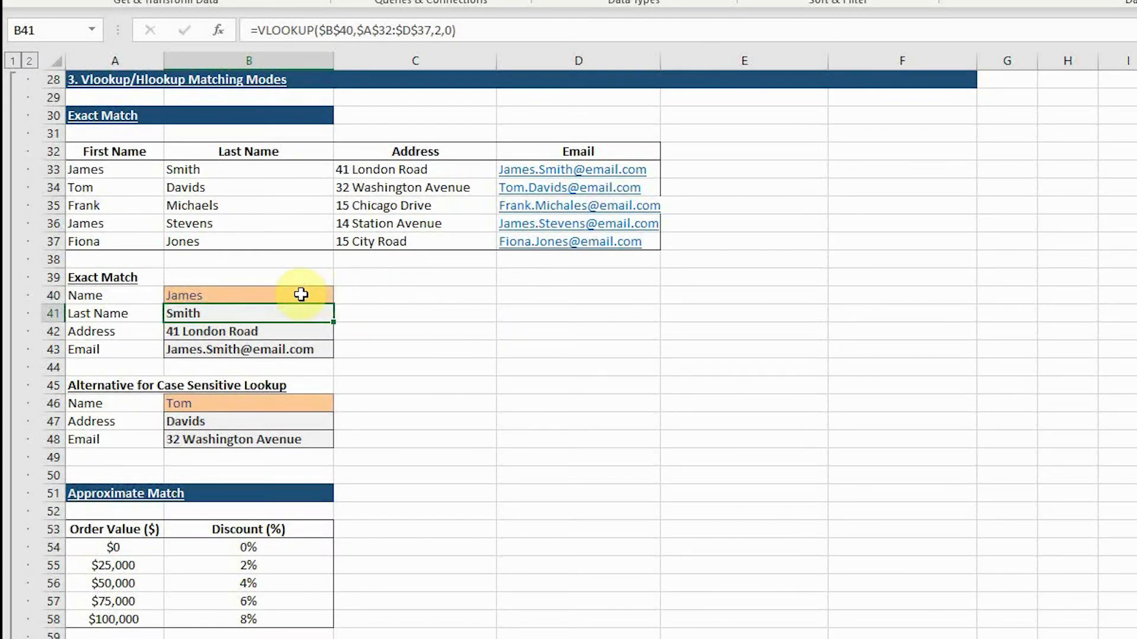
Step: Replace the lookup name in B40 with the first name listed in A34, written in all capitals
{"action": "left_click", "coordinate": [299, 294]}
{"action": "key", "text": "BackSpace"}
{"action": "key", "text": "BackSpace"}
{"action": "key", "text": "BackSpace"}
{"action": "key", "text": "BackSpace"}
{"action": "key", "text": "BackSpace"}
{"action": "type", "text": "TOM"}
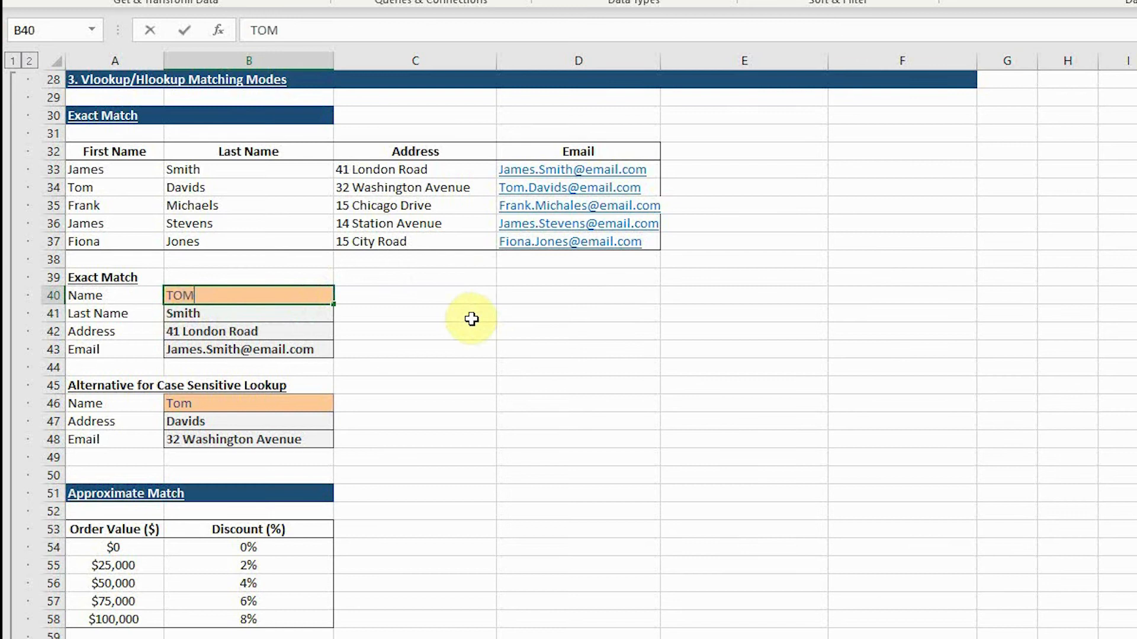
{"action": "key", "text": "Return"}
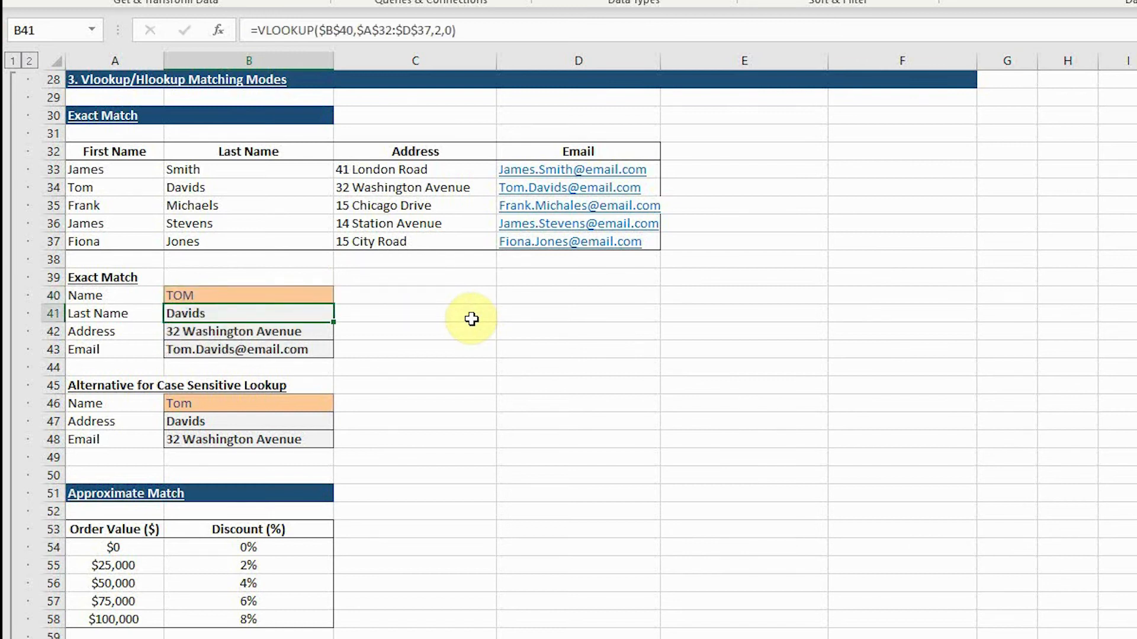
Step: Rewrite the lookup name in B40 entirely in lowercase, without the autocompleted ending
{"action": "key", "text": "Up"}
{"action": "type", "text": "tom"}
{"action": "key", "text": "Delete"}
{"action": "key", "text": "Return"}
Step: Enter the first name from A34 into B40 with only its initial capitalized, discarding the autocompleted ending
{"action": "key", "text": "Up"}
{"action": "type", "text": "Tom"}
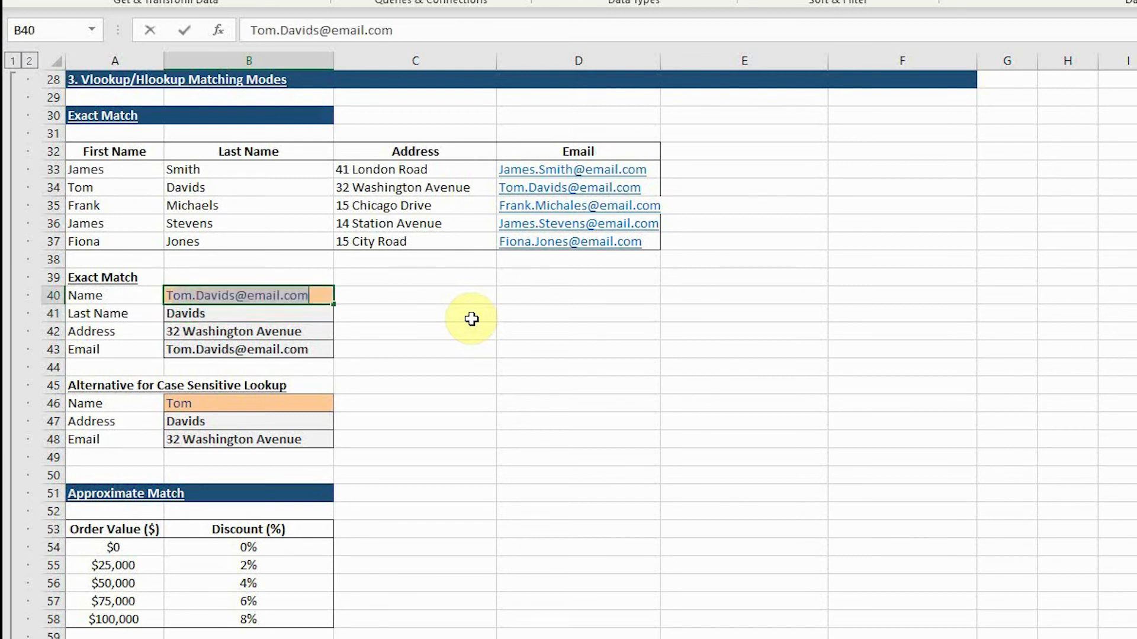
{"action": "key", "text": "Delete"}
{"action": "key", "text": "Return"}
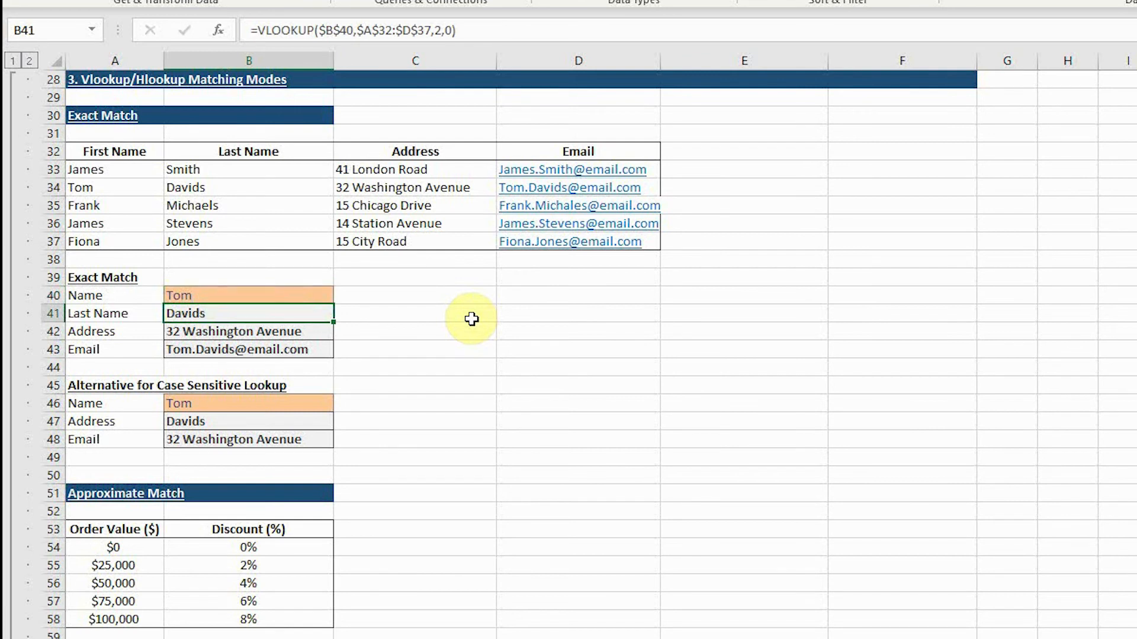
Step: Examine the case-sensitive INDEX, MATCH and EXACT formula in B47 and leave it without edits
{"action": "left_click", "coordinate": [305, 421]}
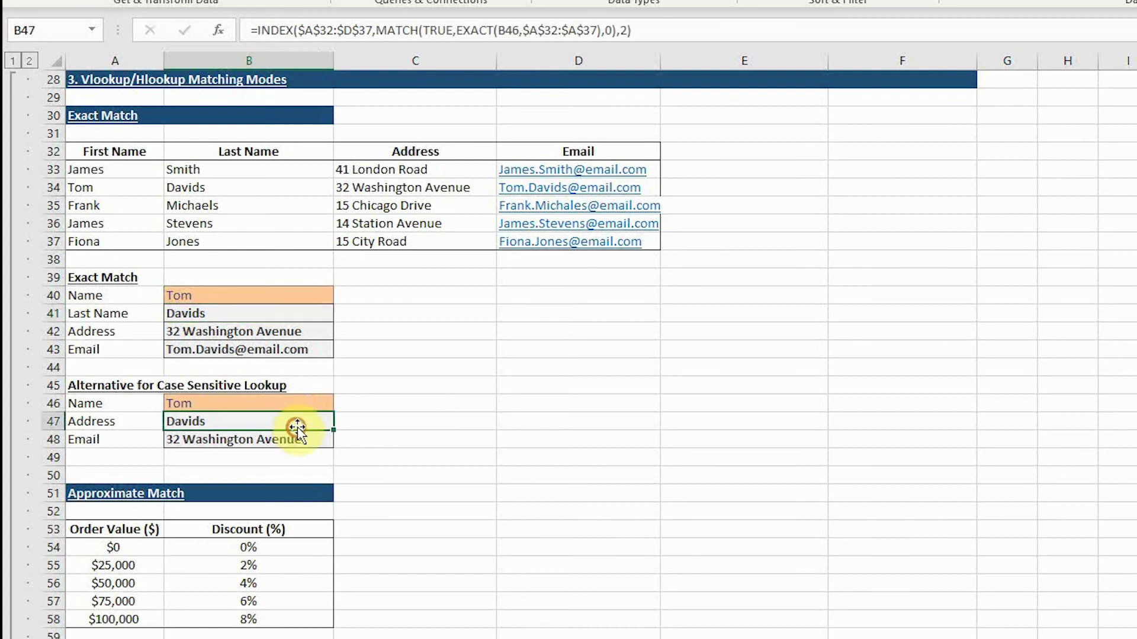
{"action": "double_click", "coordinate": [305, 421]}
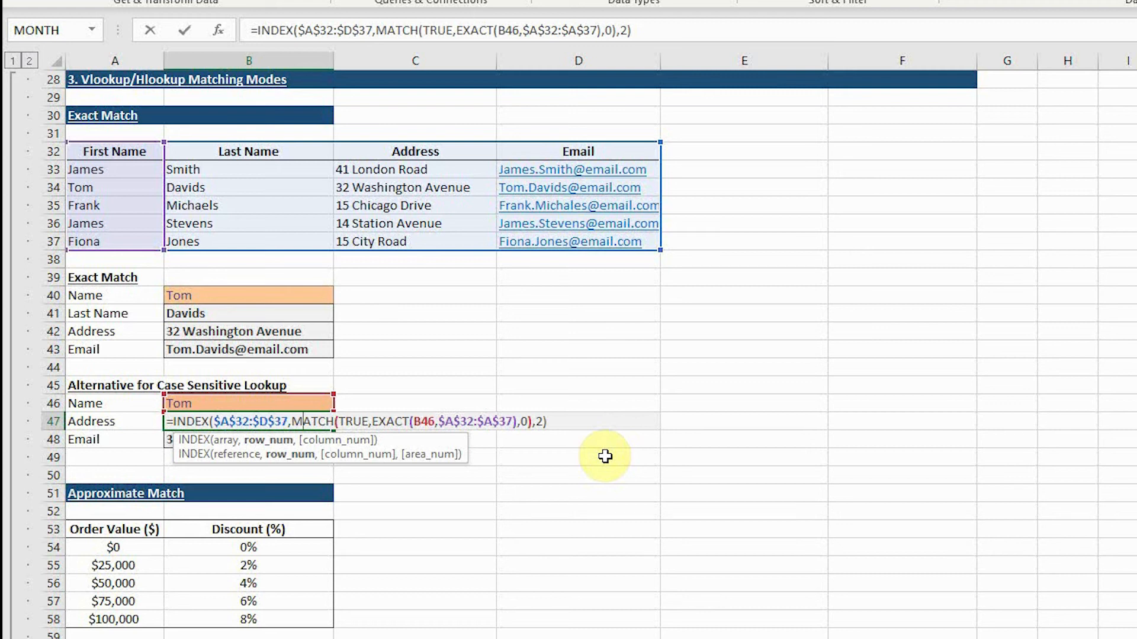
{"action": "key", "text": "Escape"}
Step: Test the case-sensitive lookup by entering the first name from A34 into B46 in all capitals and again in lowercase
{"action": "key", "text": "Up"}
{"action": "type", "text": "TOM"}
{"action": "key", "text": "Return"}
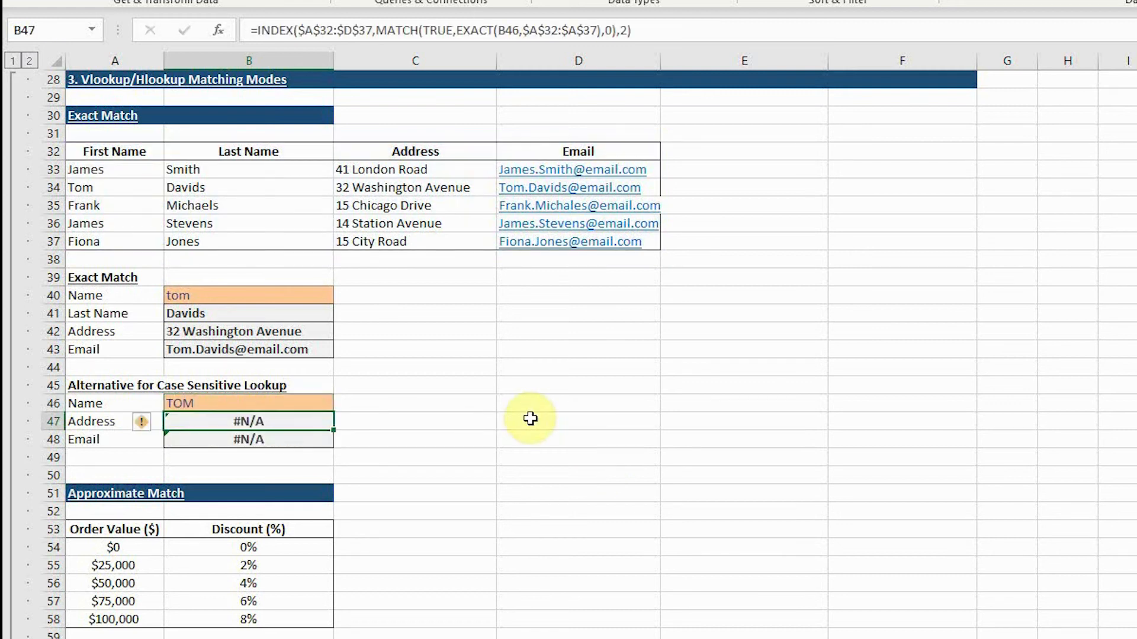
{"action": "key", "text": "Up"}
{"action": "type", "text": "tom"}
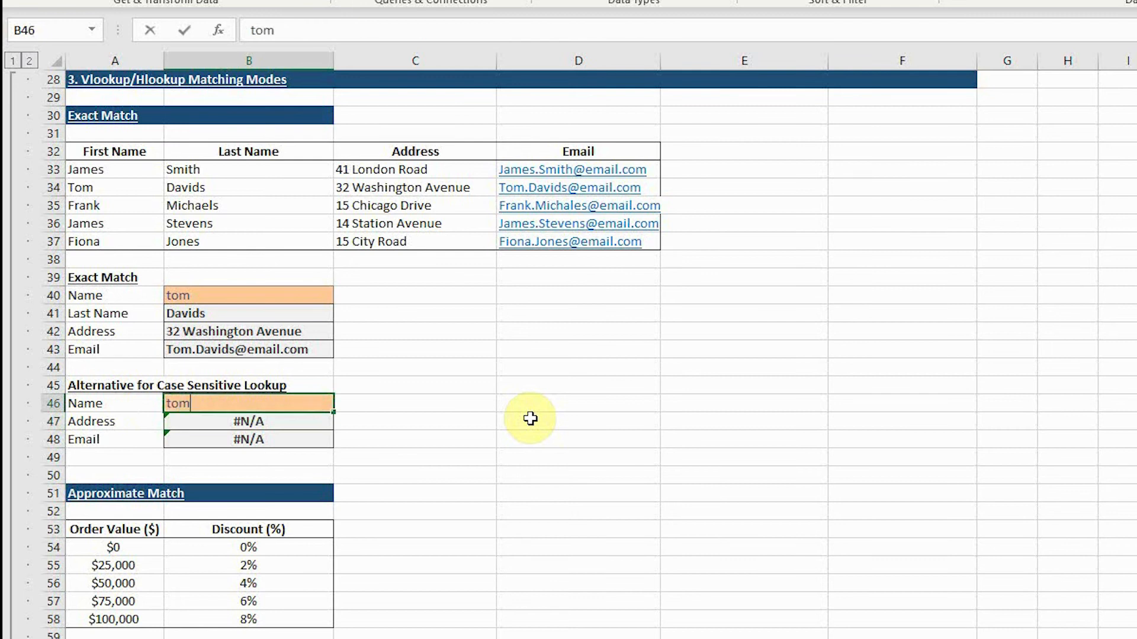
{"action": "key", "text": "Return"}
Step: Enter the lookup name in B46 with the same capitalization as the first name in A34
{"action": "key", "text": "Up"}
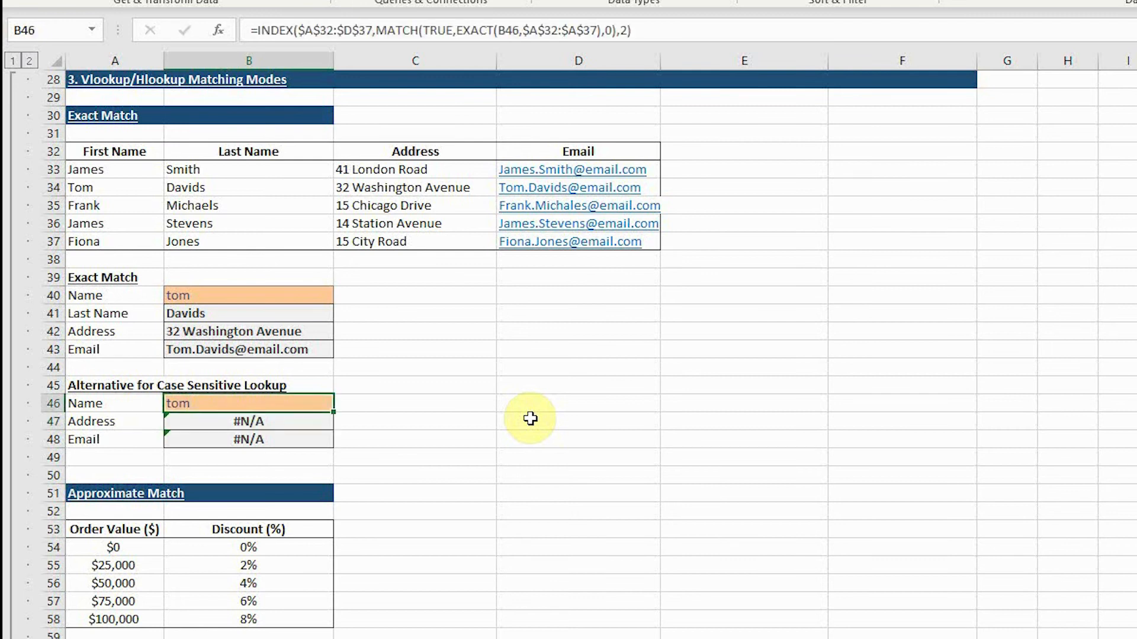
{"action": "type", "text": "Tom"}
{"action": "key", "text": "Return"}
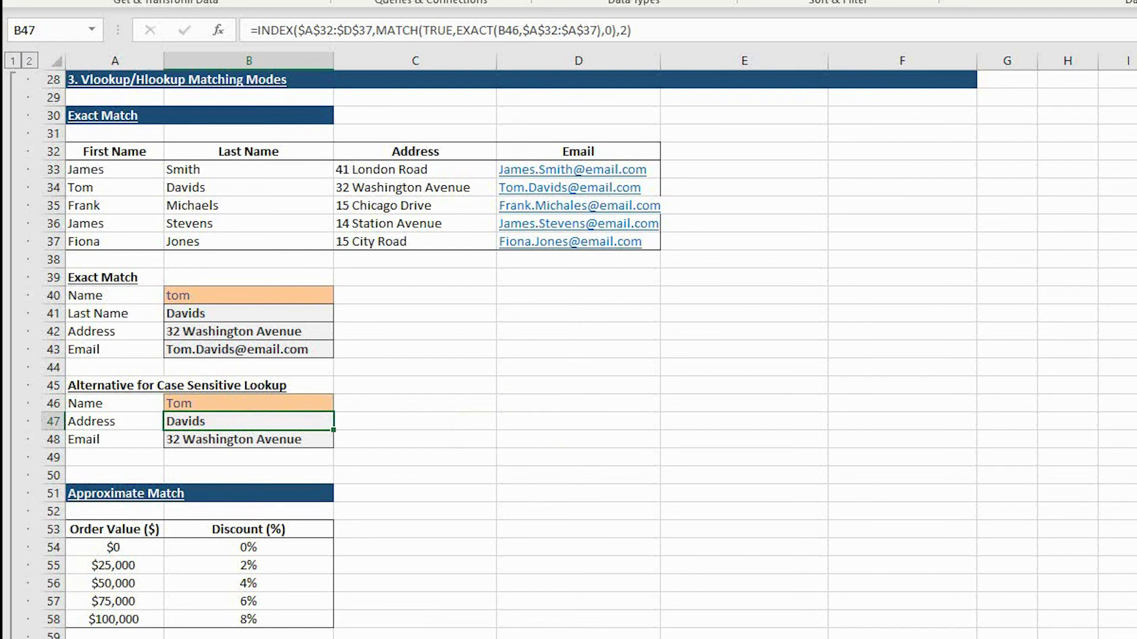
{"action": "key", "text": "Up"}
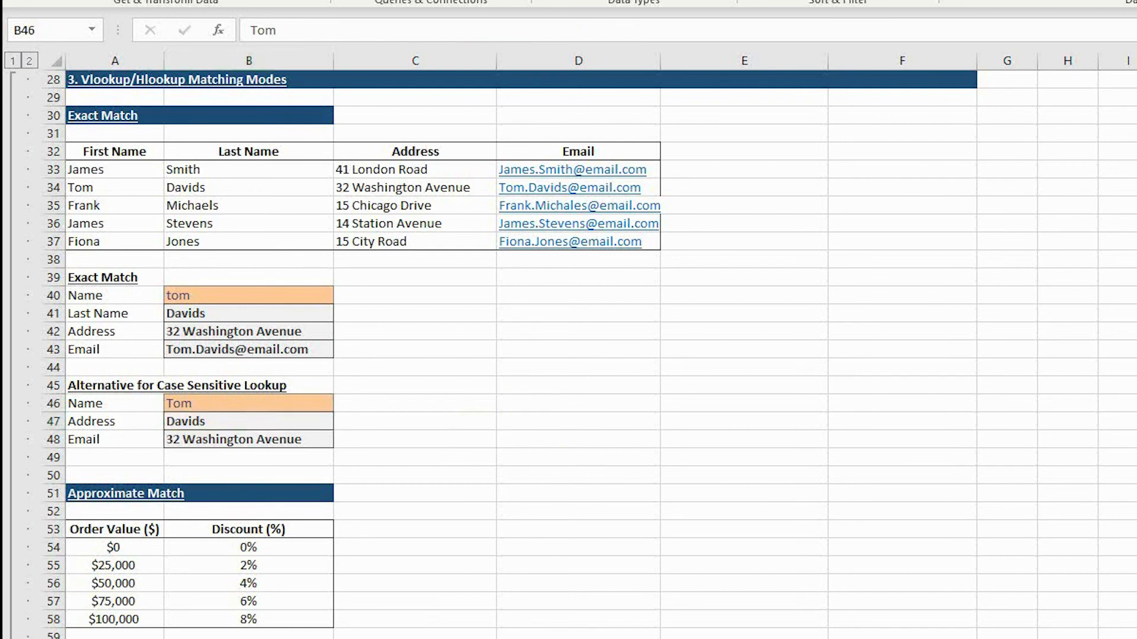
Step: Examine the approximate-match VLOOKUP formula in C62, including its range_lookup argument
{"action": "scroll", "coordinate": [288, 403], "scroll_direction": "down", "scroll_amount": 7}
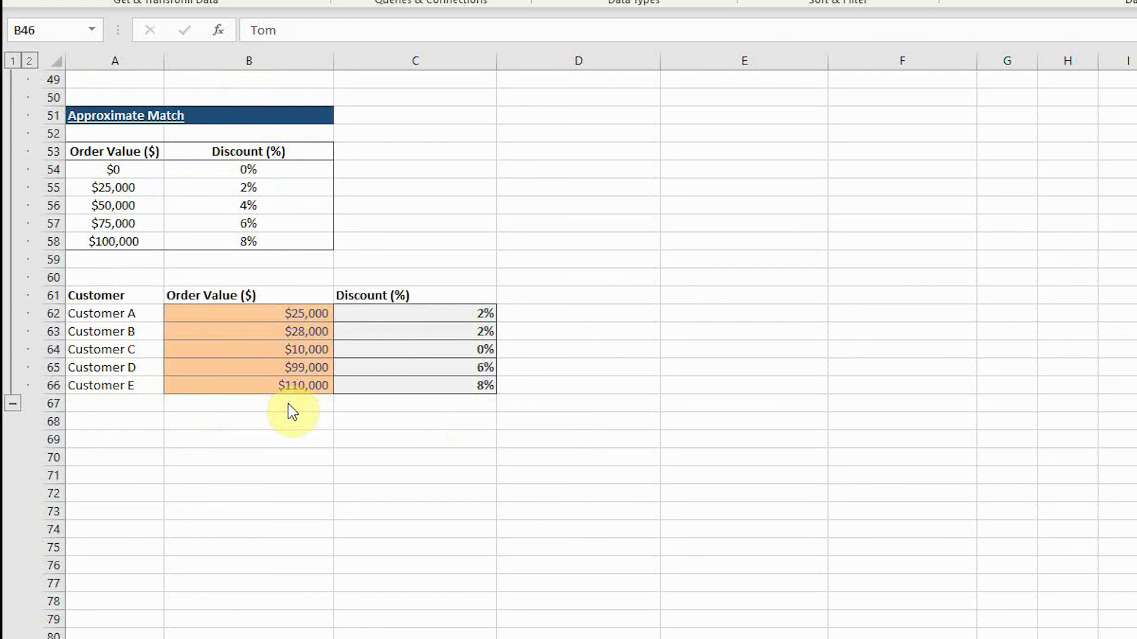
{"action": "left_click", "coordinate": [421, 315]}
{"action": "left_click", "coordinate": [428, 314]}
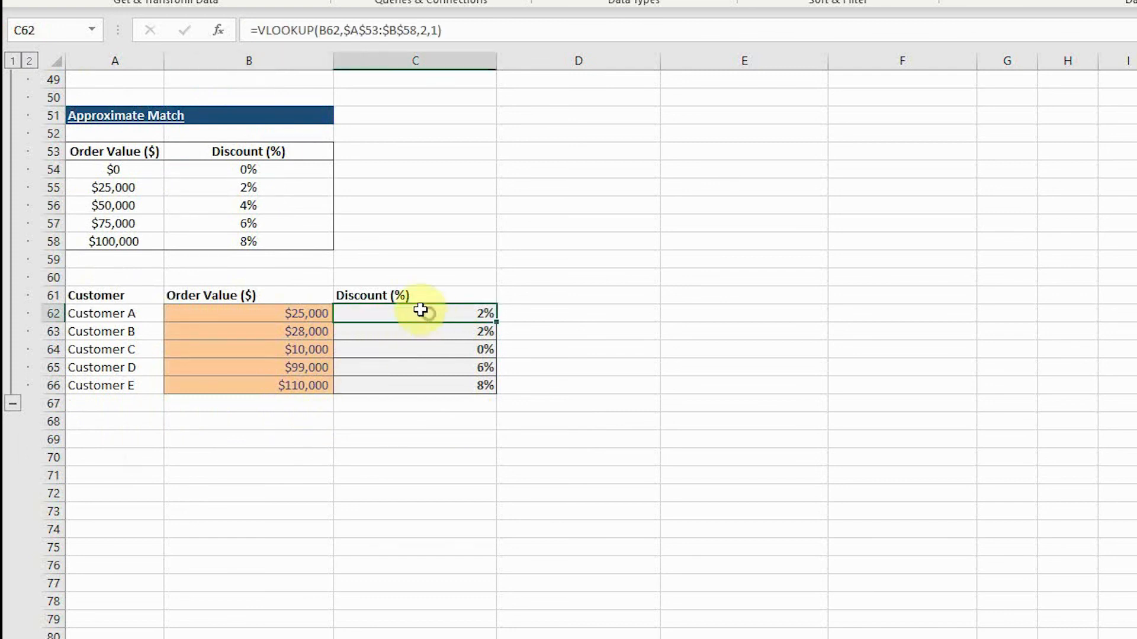
{"action": "left_click", "coordinate": [291, 26]}
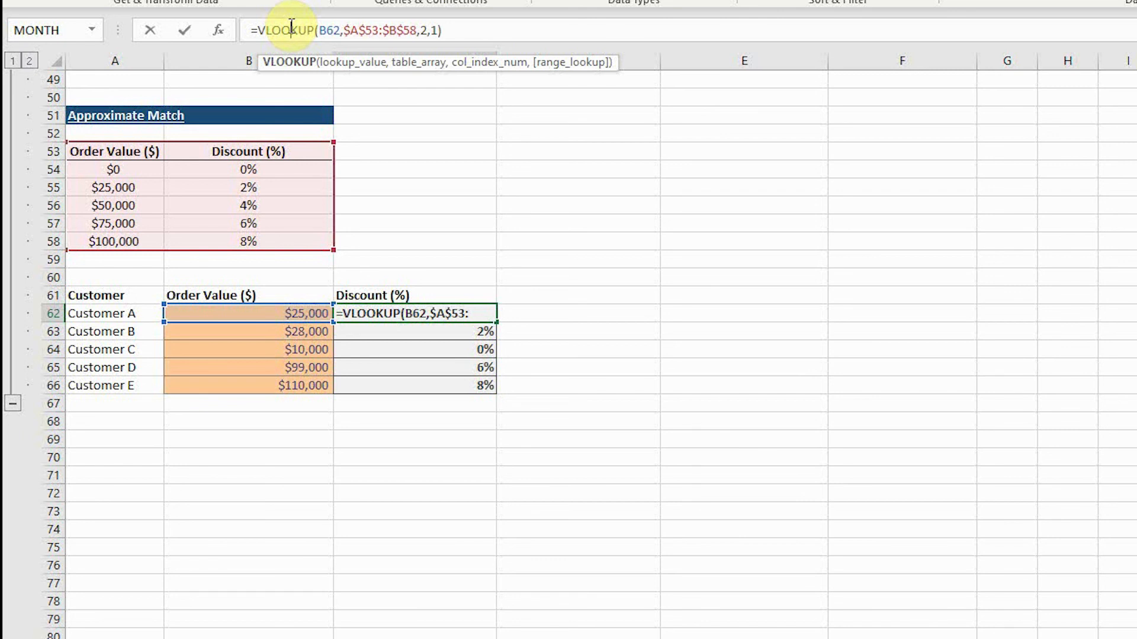
{"action": "left_click", "coordinate": [564, 66]}
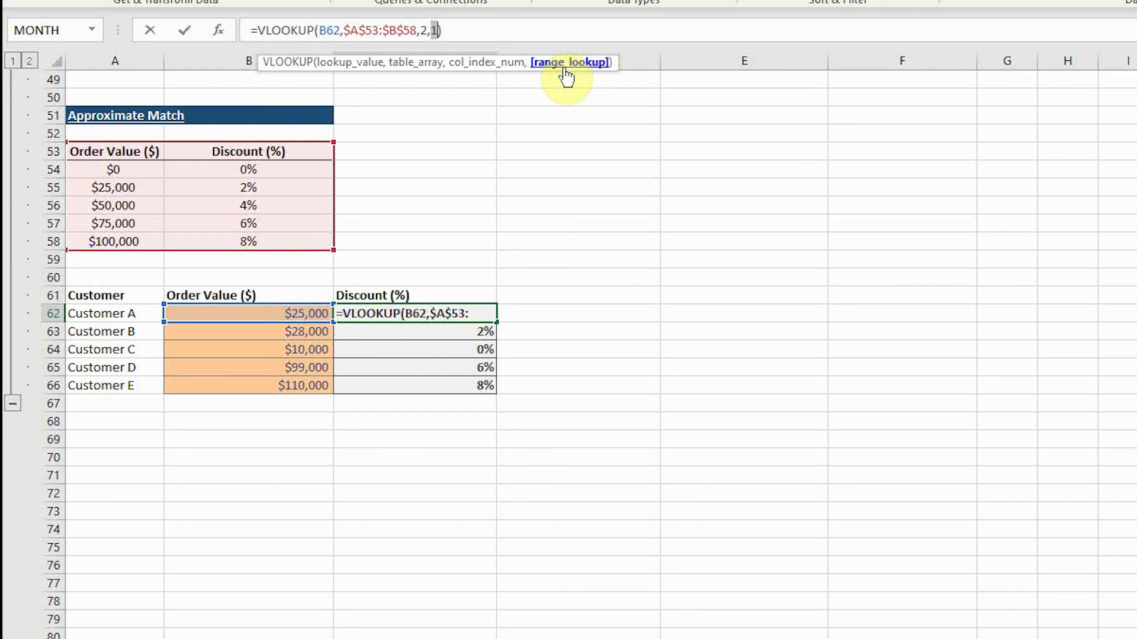
{"action": "key", "text": "ctrl+Return"}
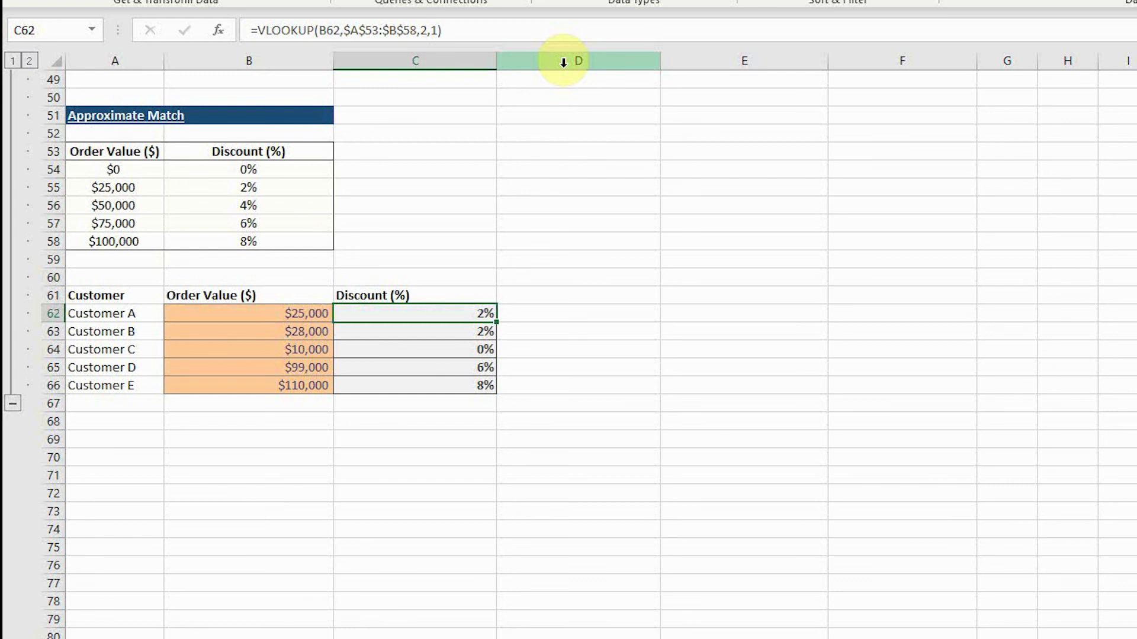
Step: Set the order value of Customer A in B62 to 60000
{"action": "left_click", "coordinate": [302, 314]}
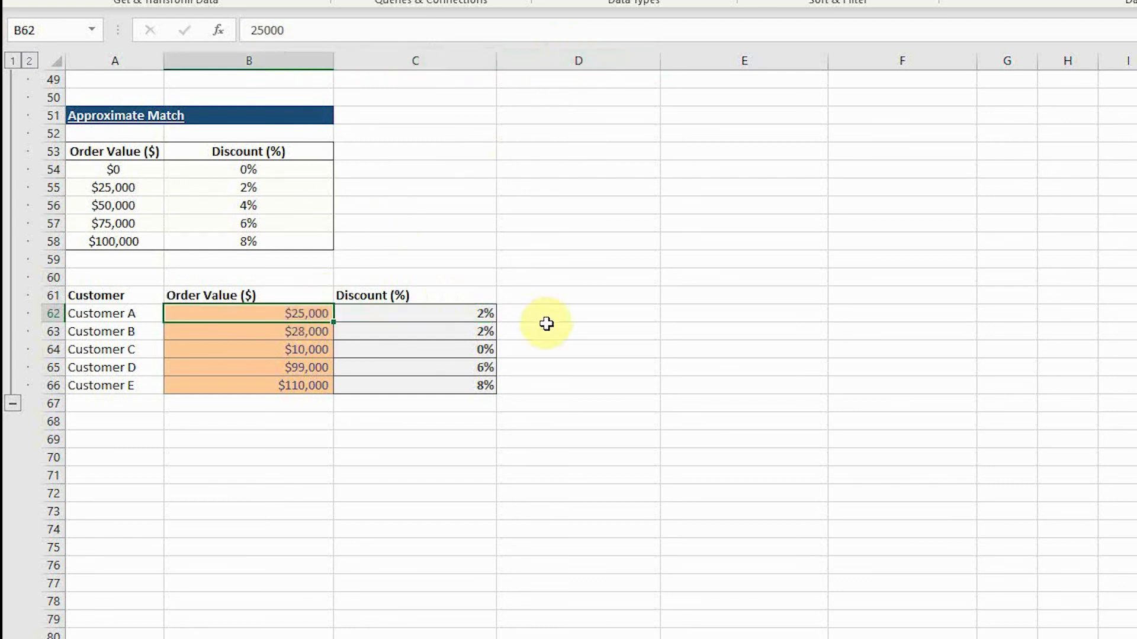
{"action": "type", "text": "60,00"}
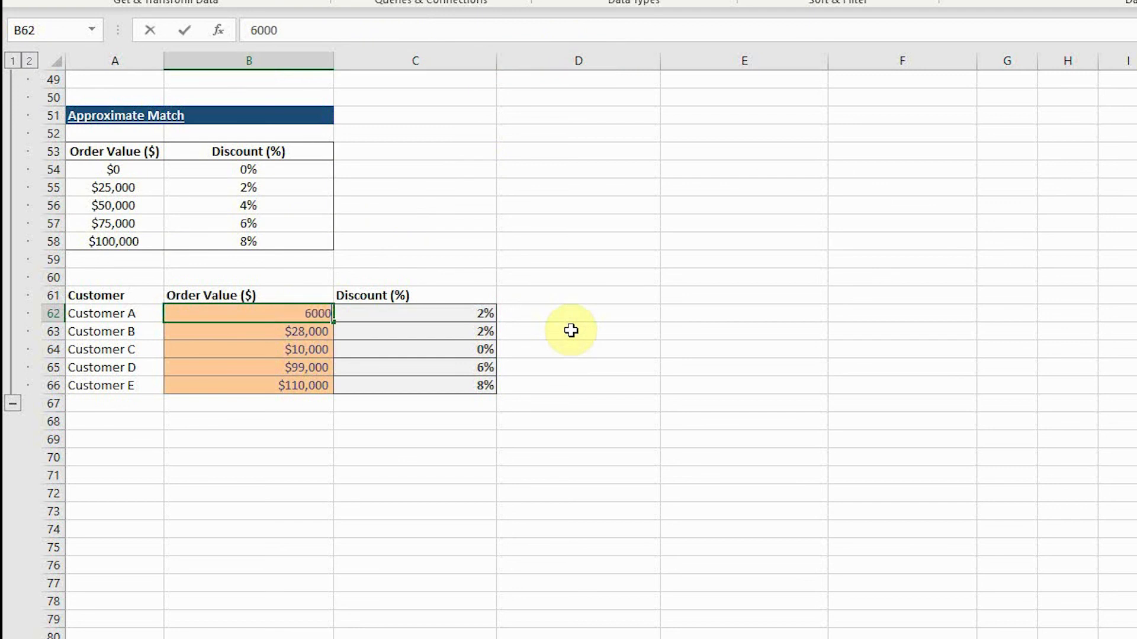
{"action": "type", "text": "0"}
{"action": "key", "text": "Return"}
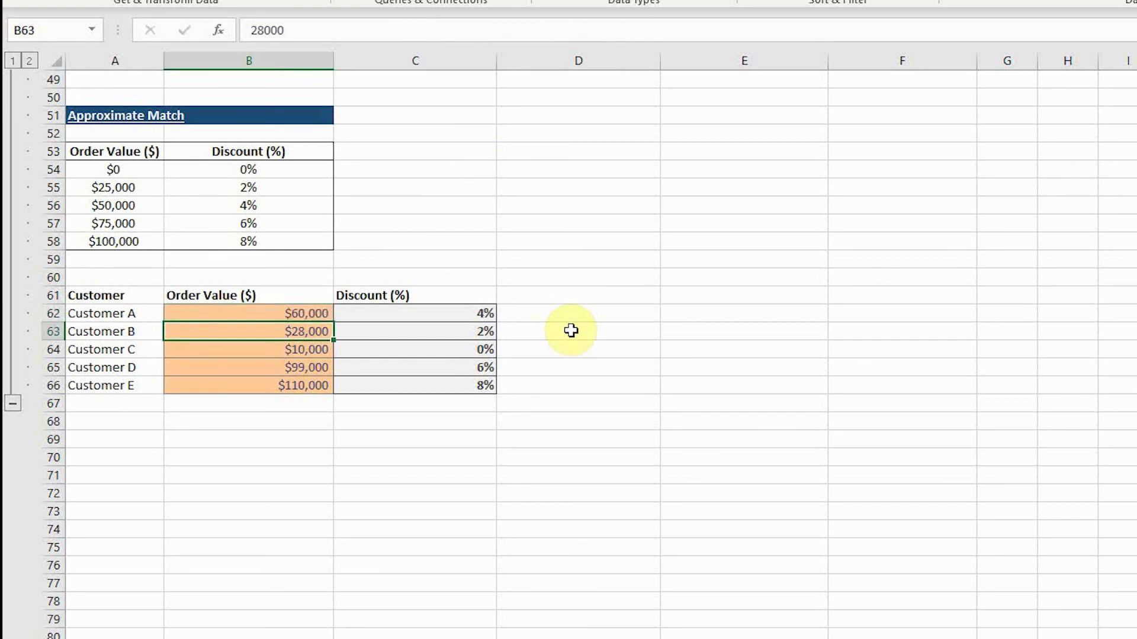